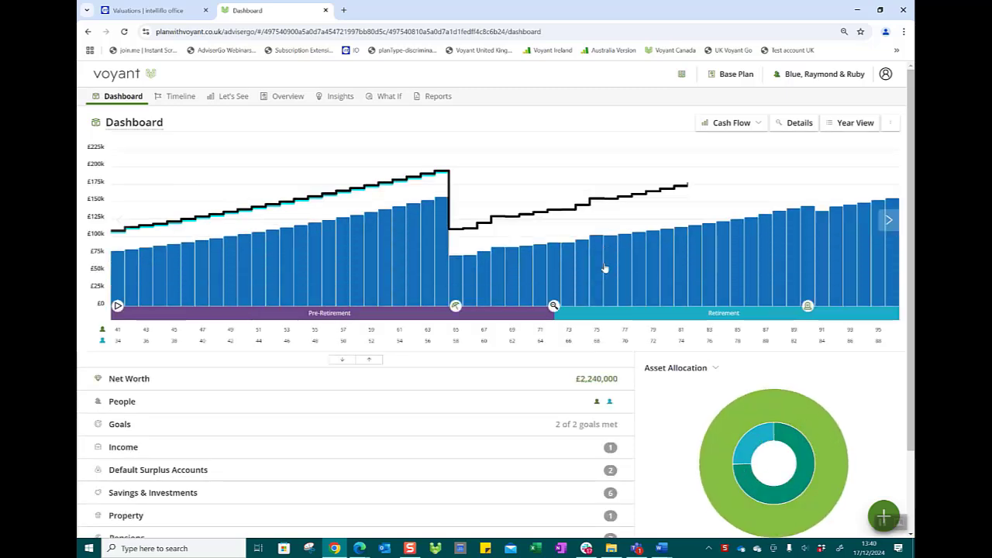
# - Start a data import into the plan using the Intelligent Office (Beta) integration
pyautogui.click(885, 514)
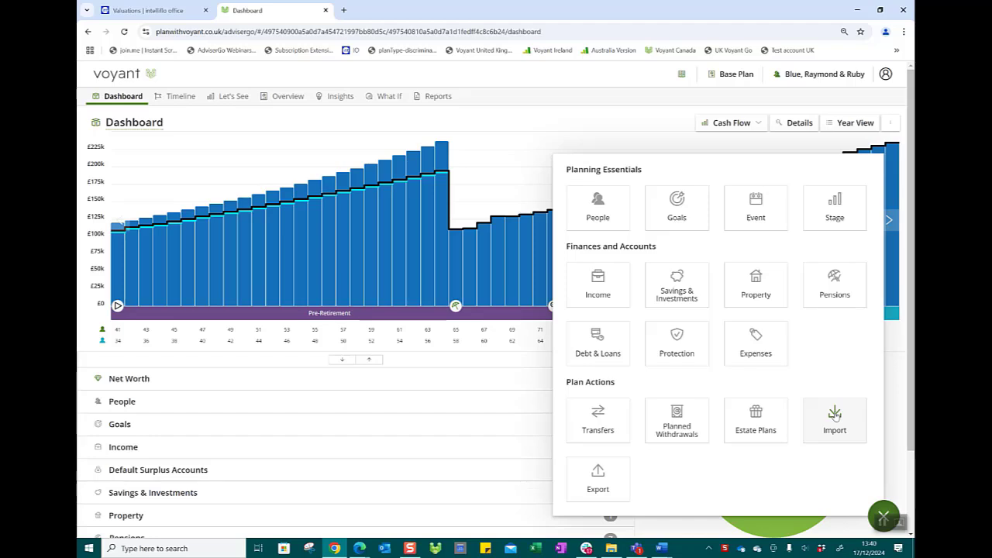
pyautogui.click(835, 415)
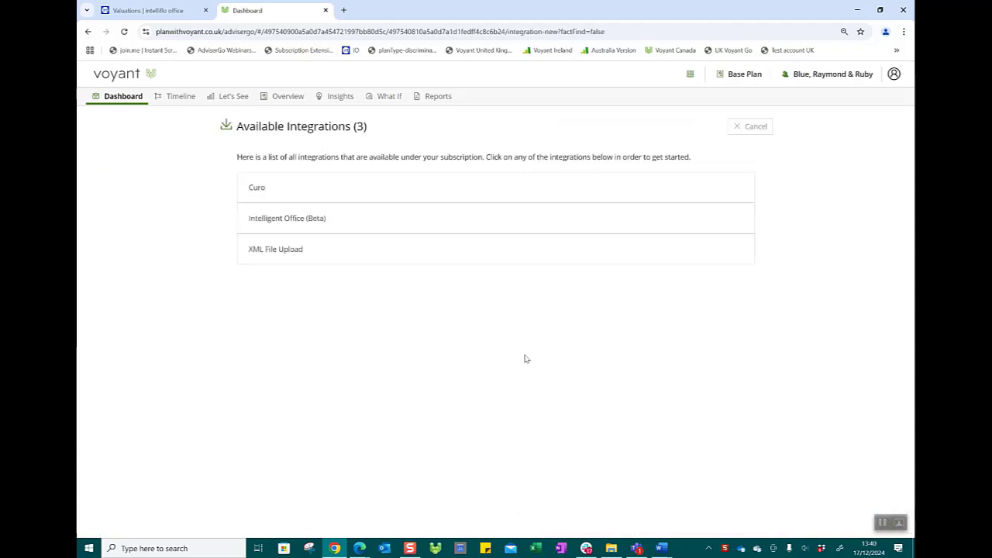
pyautogui.click(462, 223)
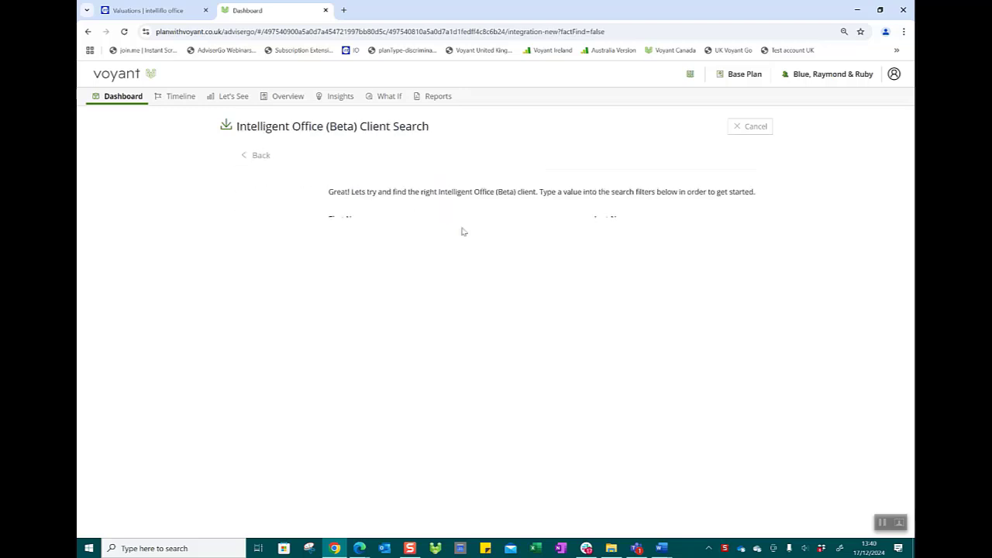
# - Search Intelligent Office by the client's last name and partial first name, and select the matching client record
pyautogui.click(525, 234)
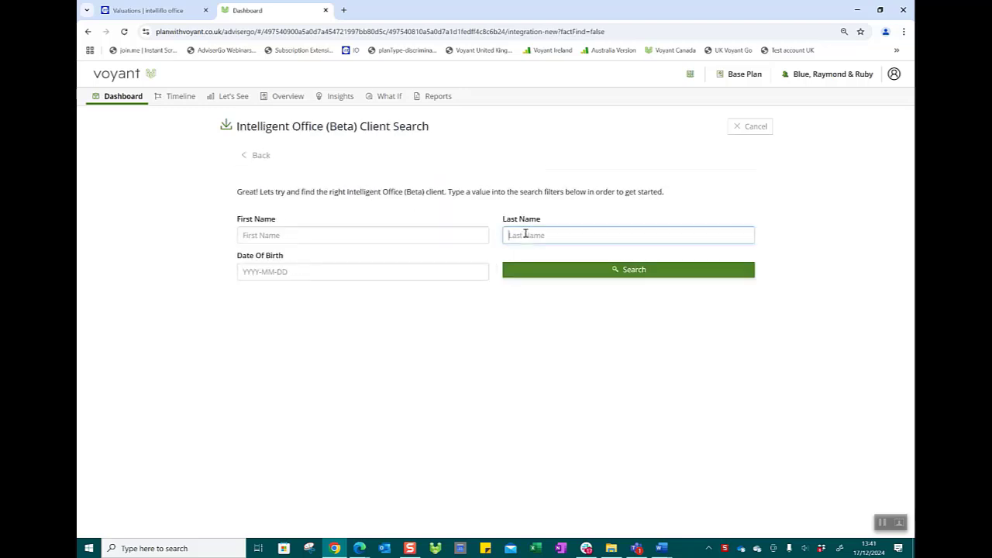
pyautogui.write('blue')
pyautogui.click(301, 233)
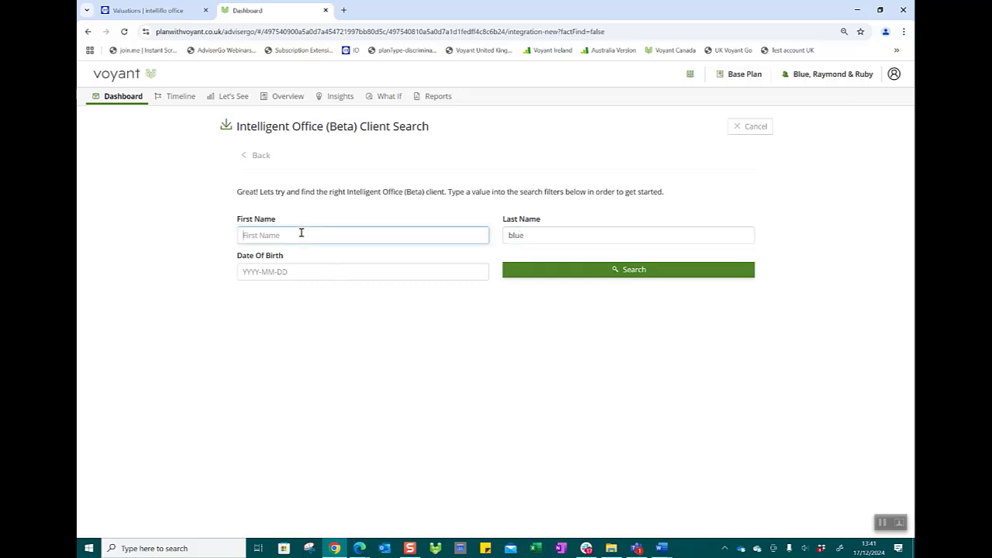
pyautogui.write('ray')
pyautogui.click(620, 269)
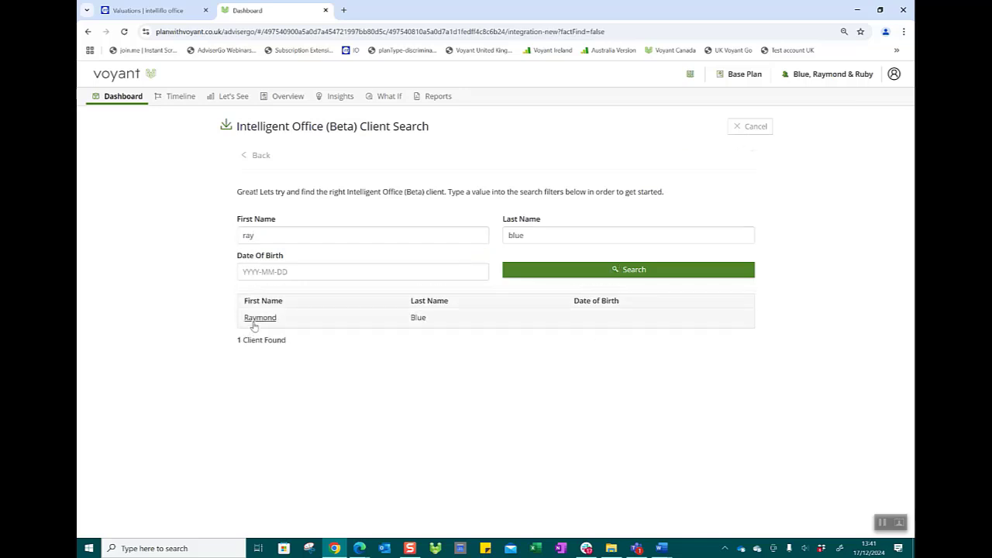
pyautogui.click(256, 317)
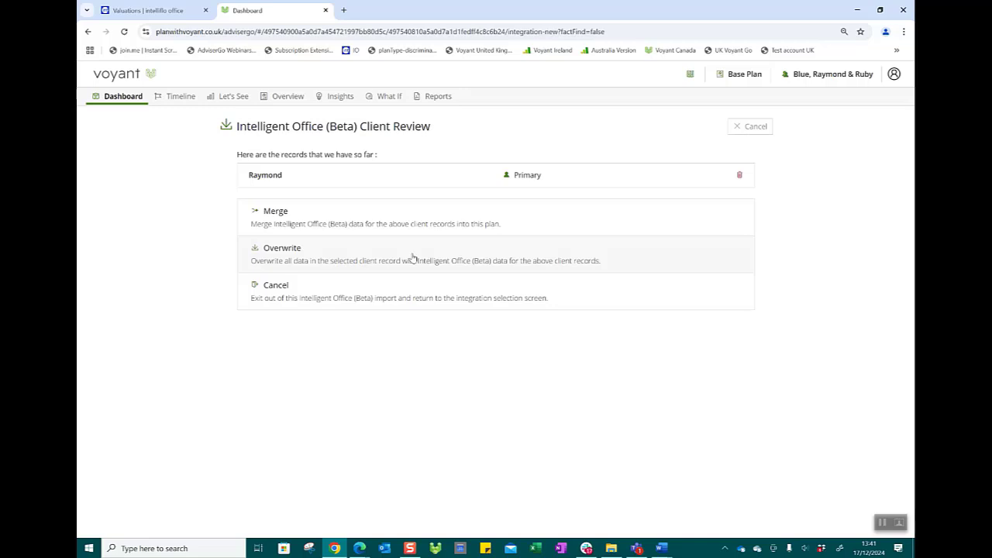
# - Merge the client's Intelligent Office data into this plan, accepting the People and Events stages to reach Finances
pyautogui.click(410, 219)
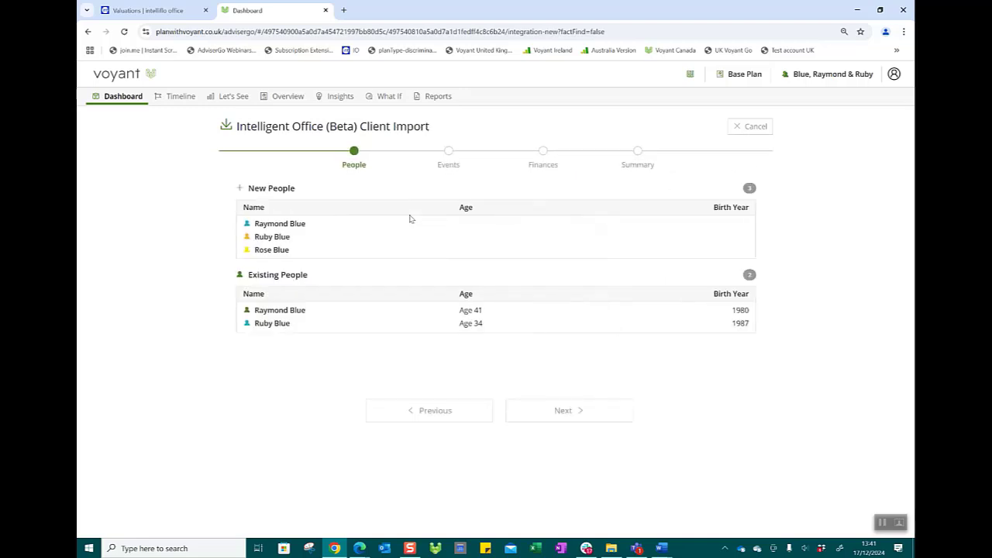
pyautogui.click(554, 416)
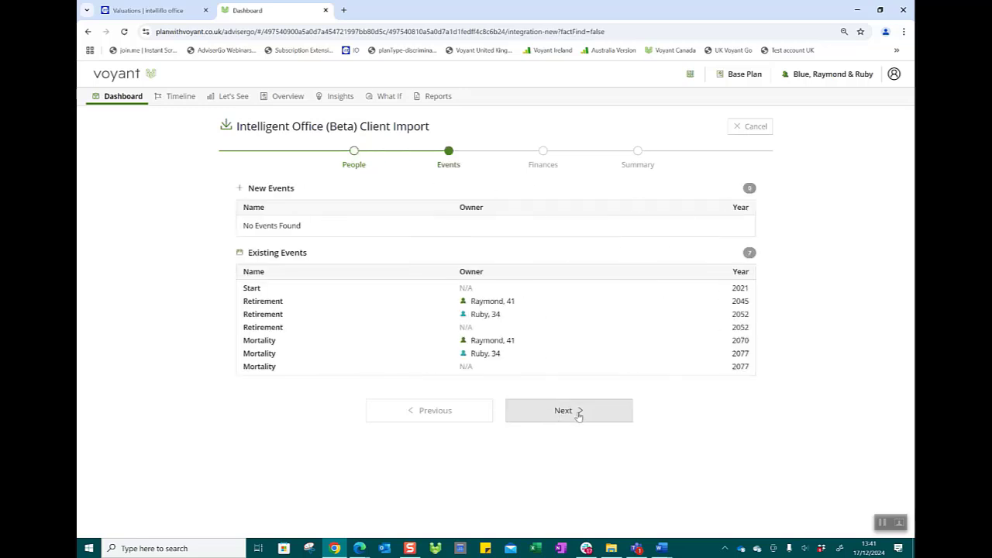
pyautogui.click(582, 416)
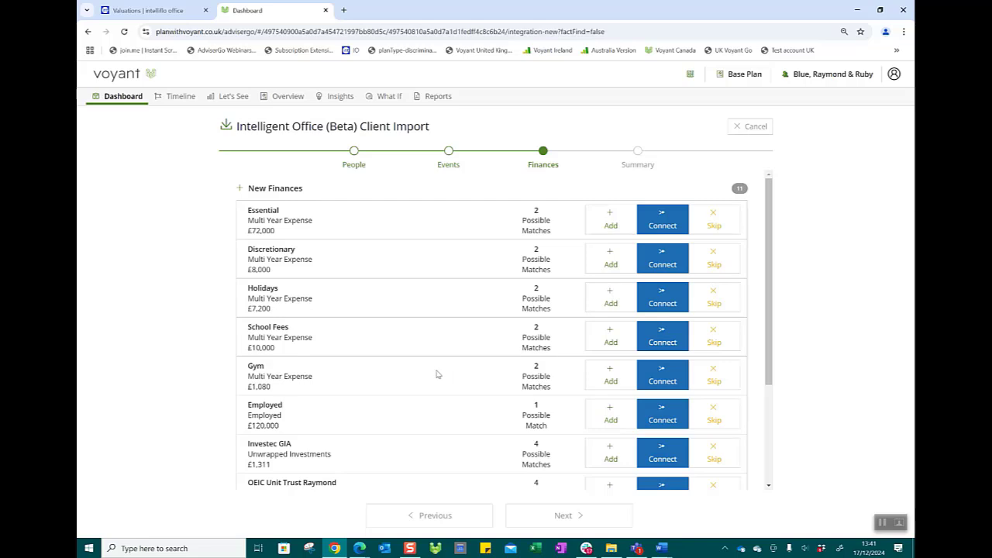
# - Review the new finances with their Add, Connect and Skip choices, leave all on Connect, and proceed to matching individual accounts
pyautogui.scroll(-1, 434, 365)
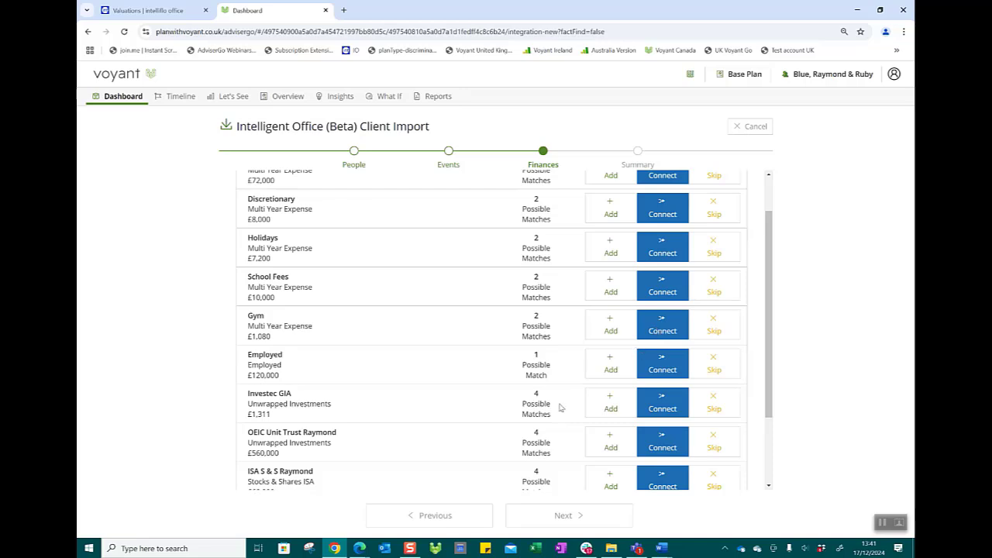
pyautogui.scroll(1, 473, 392)
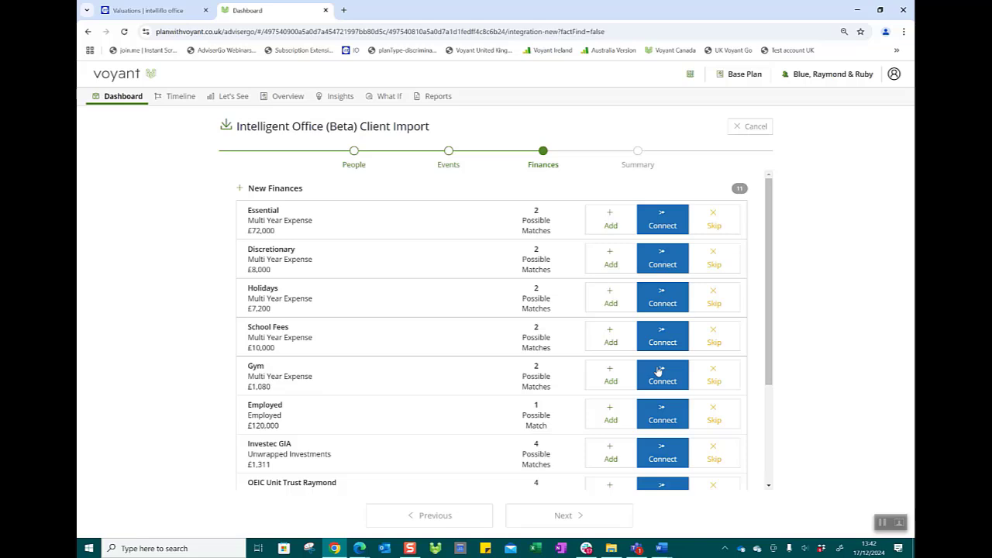
pyautogui.scroll(-2, 657, 371)
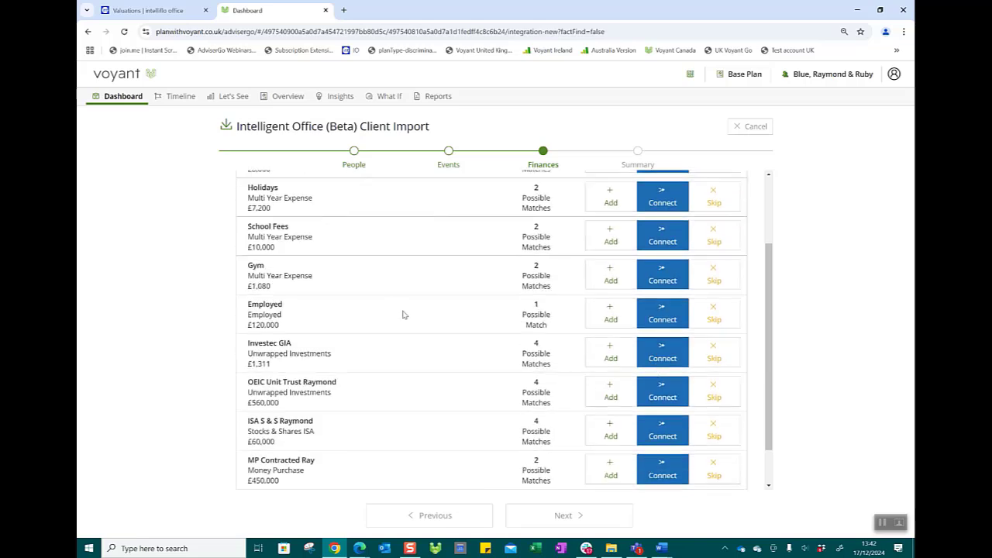
pyautogui.scroll(-1, 403, 318)
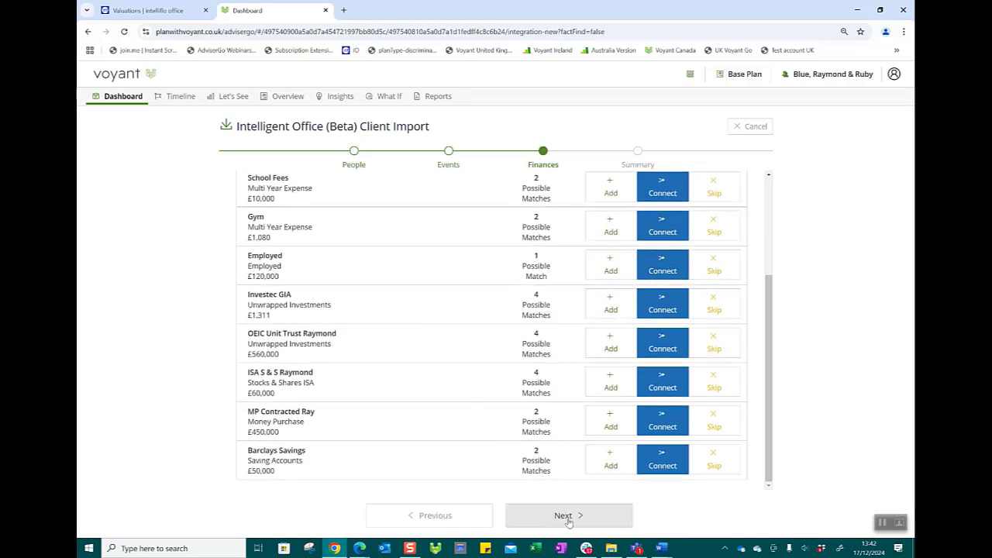
pyautogui.click(568, 517)
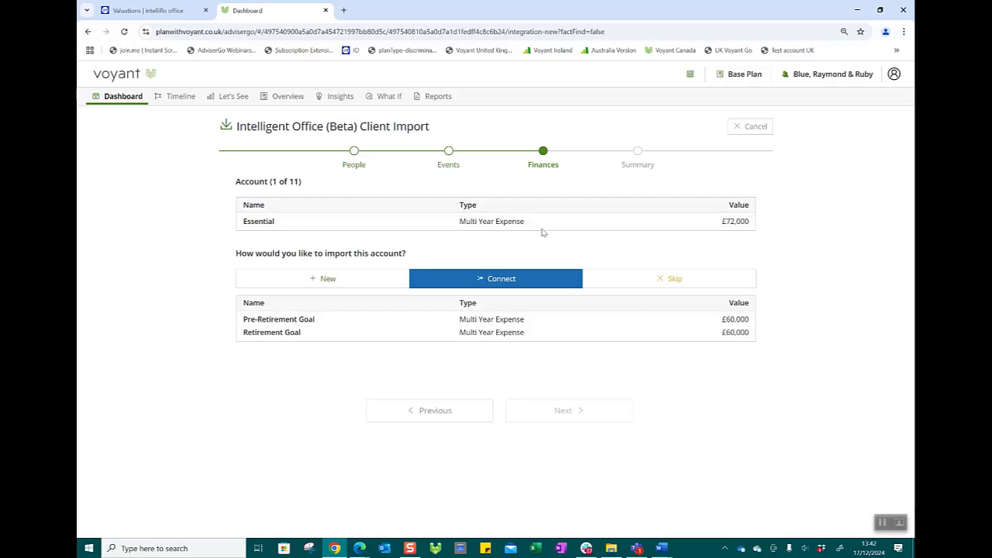
# - Skip importing the Essential, Discretionary, Holidays, School Fees and Gym expenses
pyautogui.click(664, 283)
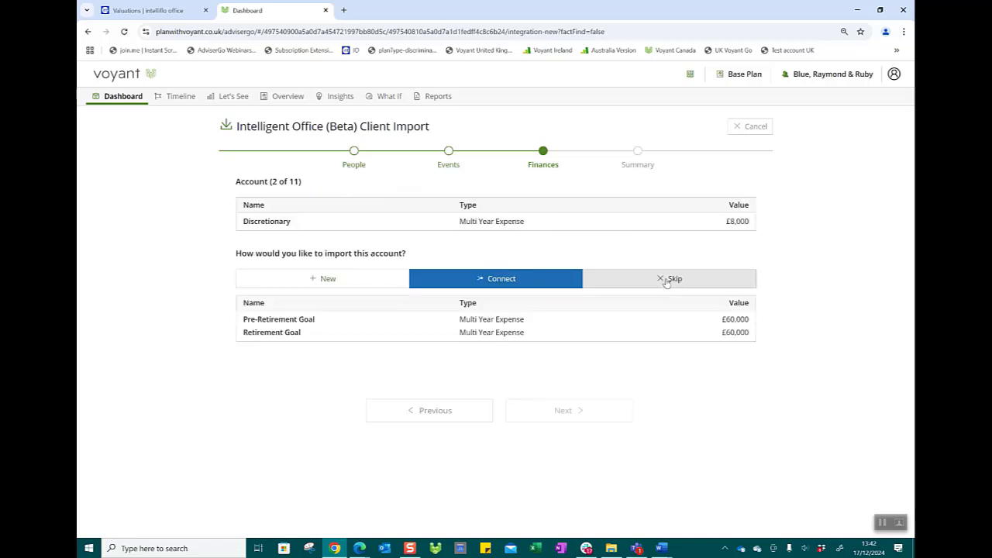
pyautogui.click(665, 281)
pyautogui.click(681, 281)
pyautogui.click(681, 282)
pyautogui.click(682, 282)
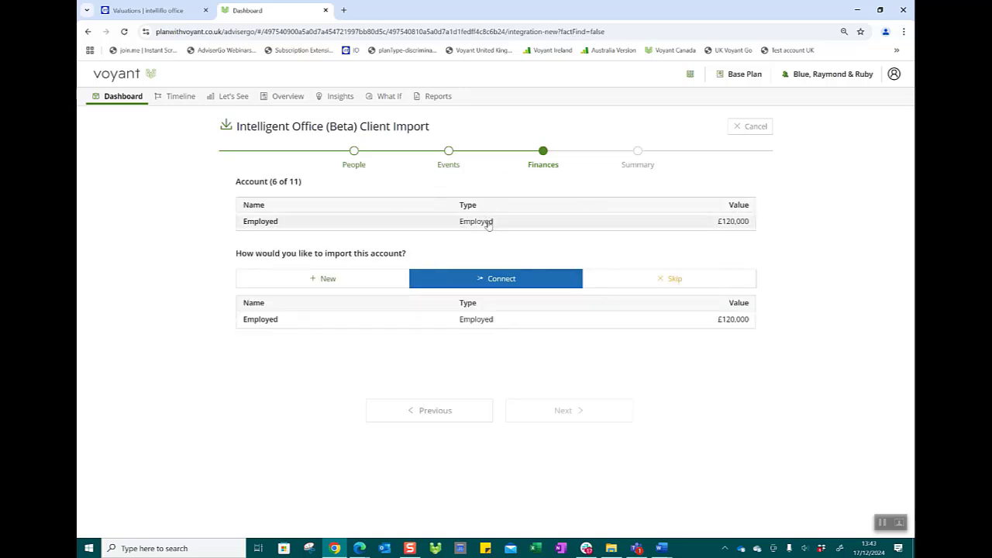
# - Connect the Employed income to the existing Employed entry, and import Investec GIA as a new account
pyautogui.click(489, 322)
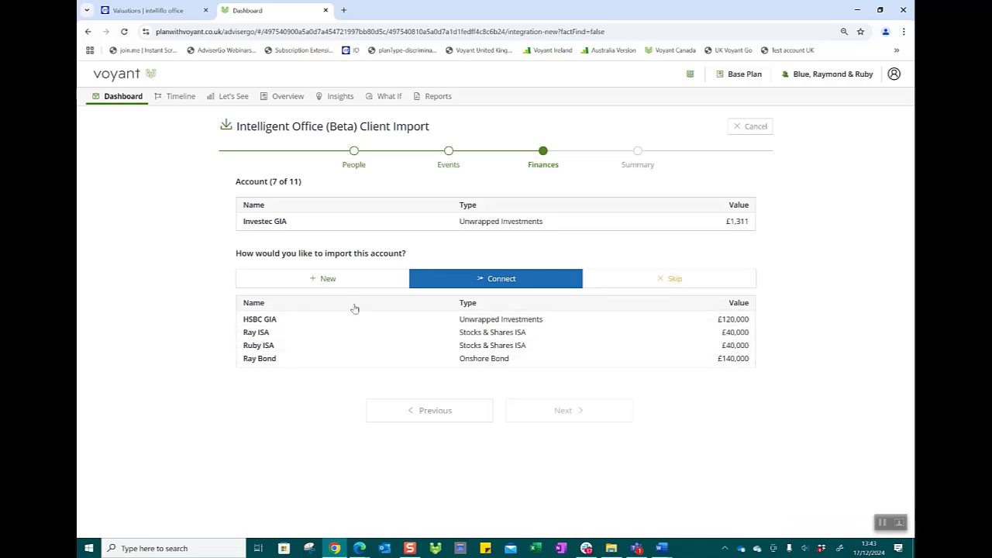
pyautogui.click(317, 279)
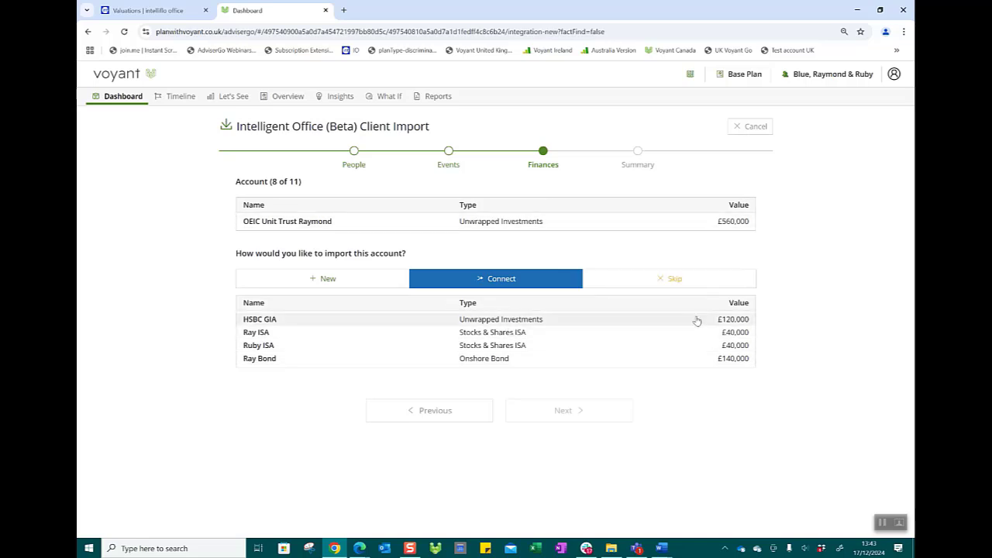
# - Connect the OEIC unit trust to HSBC GIA, and the imported stocks and shares ISA to the primary client's existing ISA
pyautogui.click(486, 324)
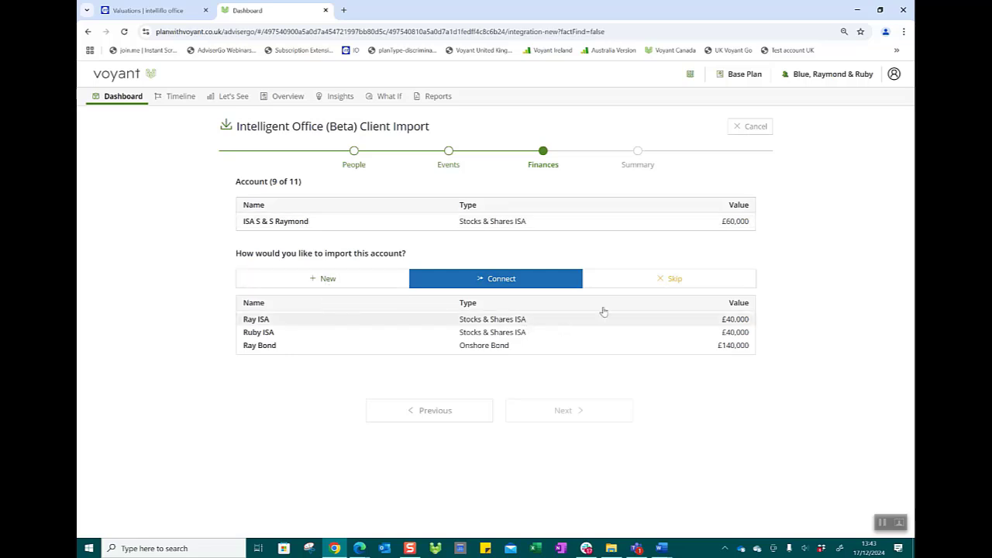
pyautogui.click(507, 320)
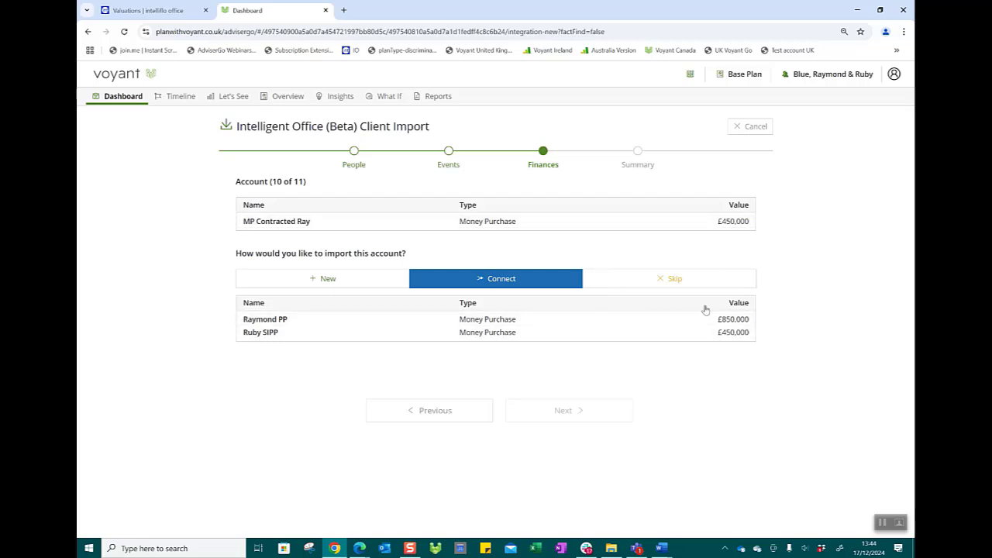
# - Connect the contracted money purchase pension to the existing £850,000 pension, and Barclays Savings to the existing Barclays Savings account
pyautogui.click(683, 322)
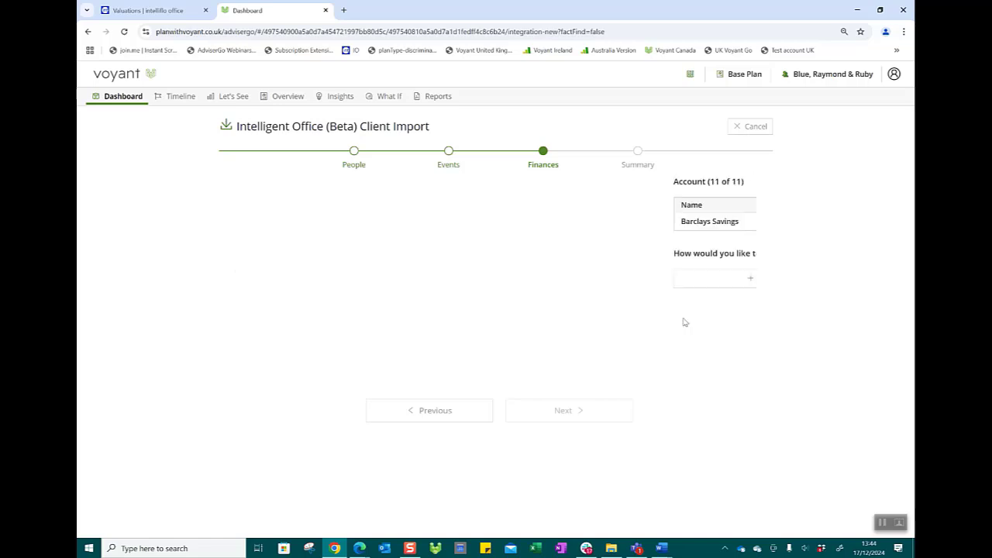
pyautogui.click(505, 279)
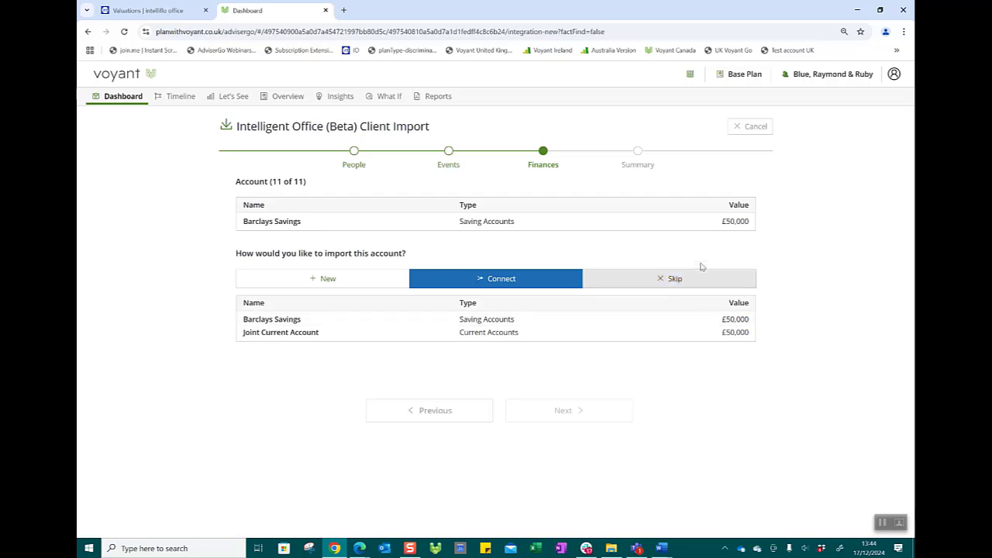
pyautogui.click(474, 321)
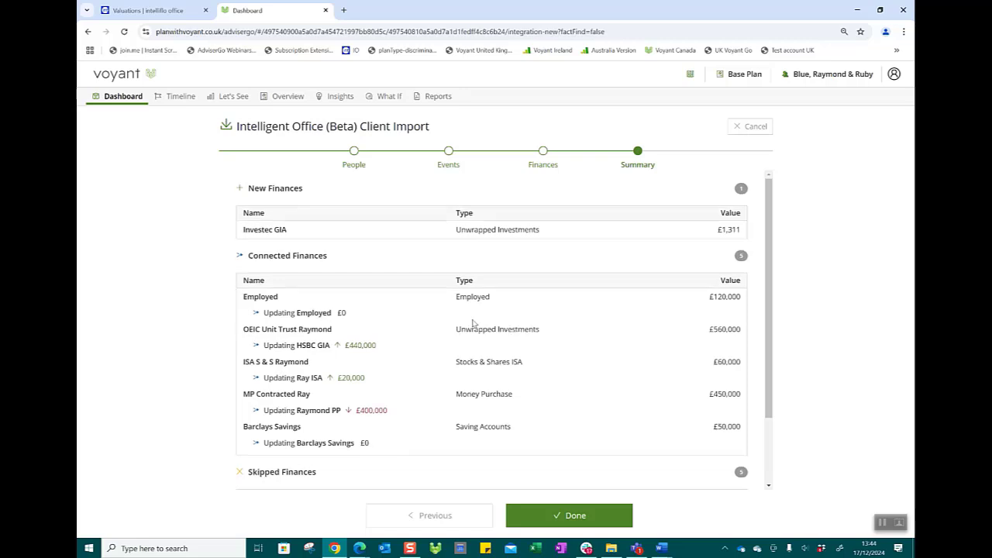
# - Review the new, connected and skipped finances in the import summary, and complete the import
pyautogui.scroll(-3, 469, 321)
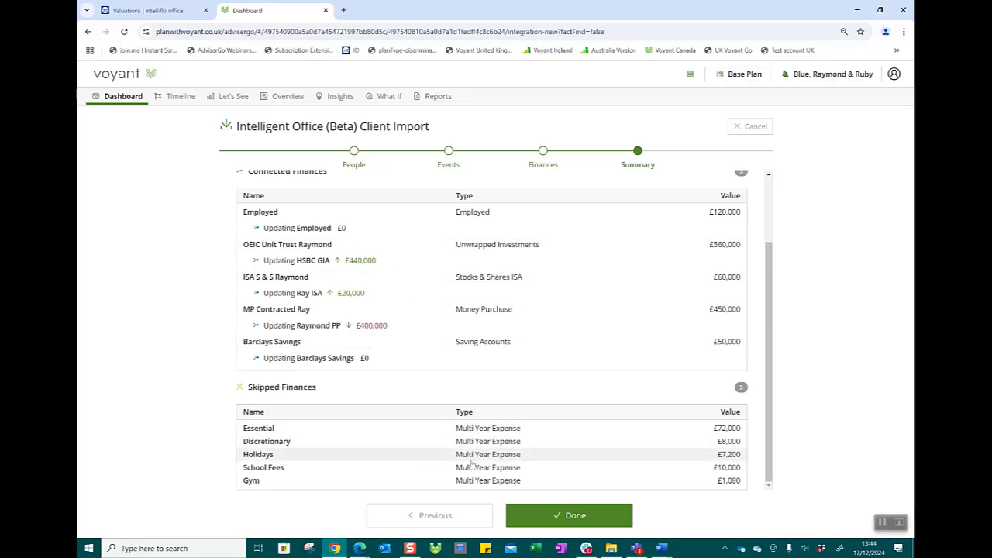
pyautogui.scroll(1, 522, 395)
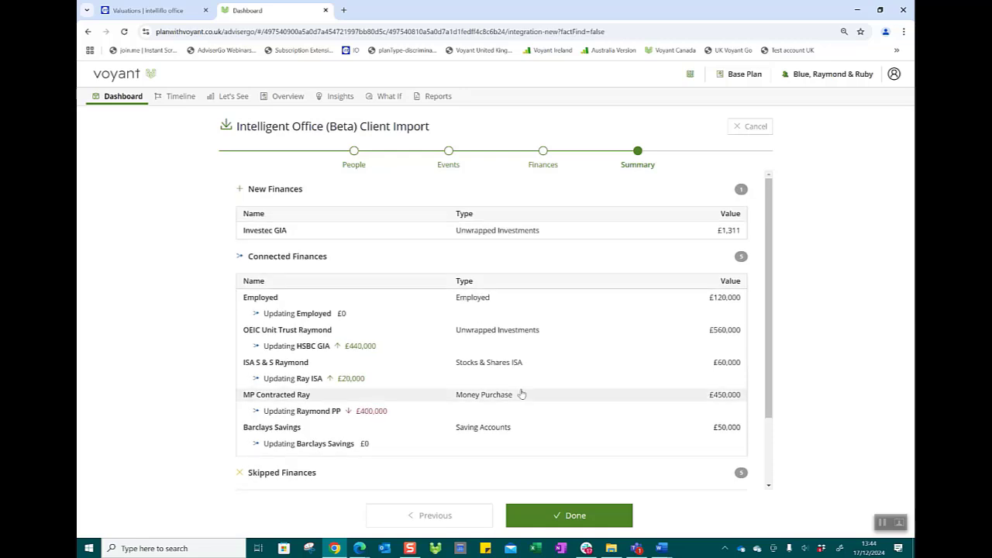
pyautogui.scroll(-1, 522, 394)
pyautogui.scroll(1, 616, 419)
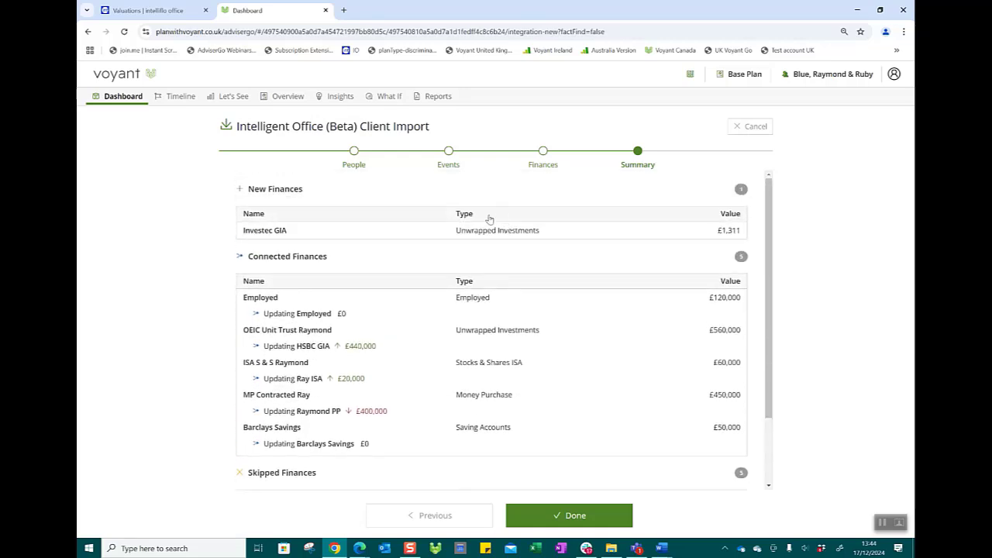
pyautogui.scroll(-2, 548, 412)
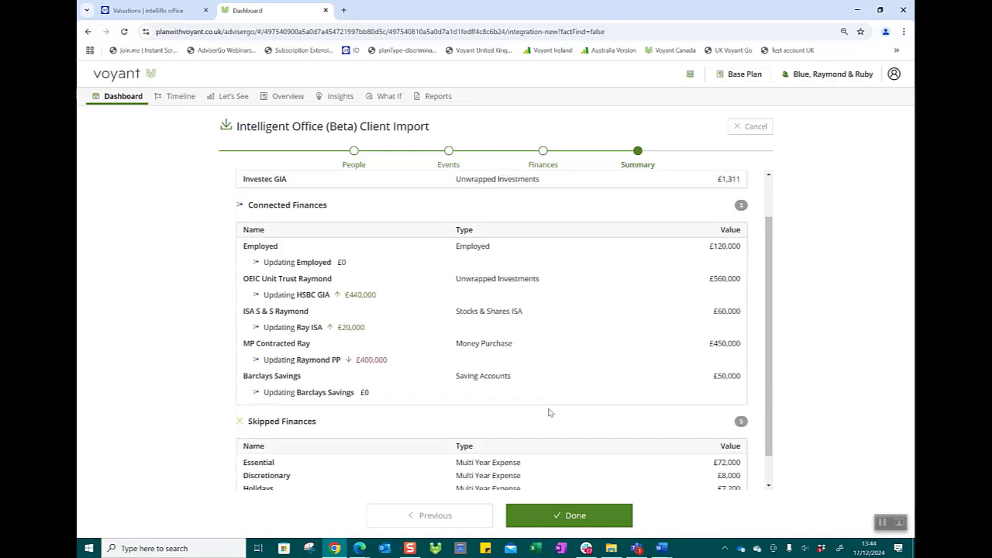
pyautogui.click(585, 517)
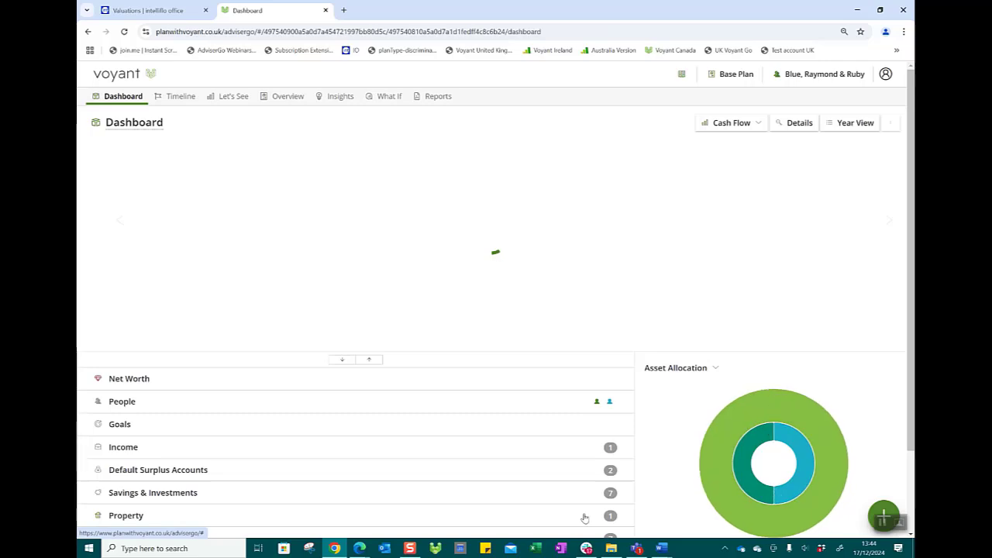
# - Expand all the dashboard's plan sections and inspect the import markers beside the people and income entries
pyautogui.click(341, 361)
pyautogui.scroll(-2, 270, 367)
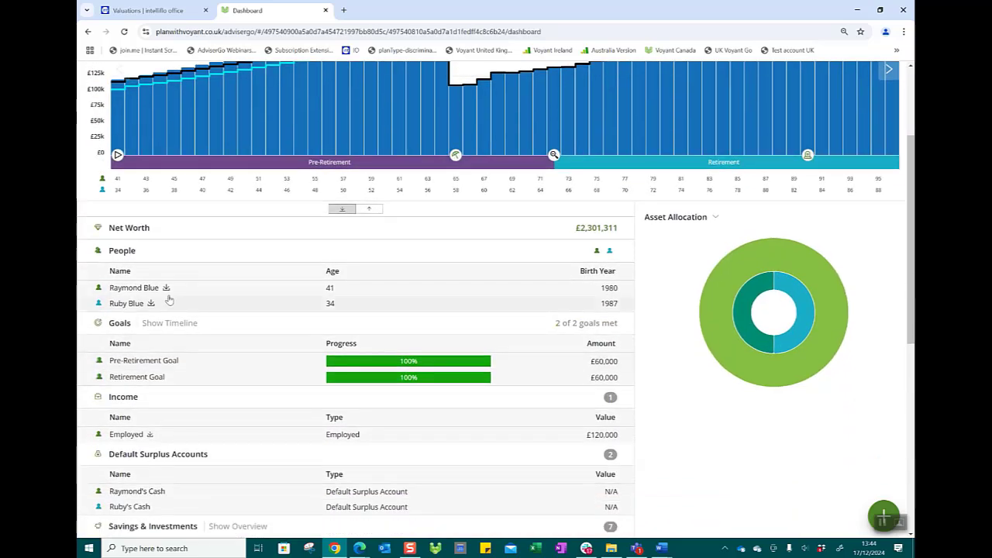
pyautogui.moveTo(153, 302)
pyautogui.scroll(-1, 214, 434)
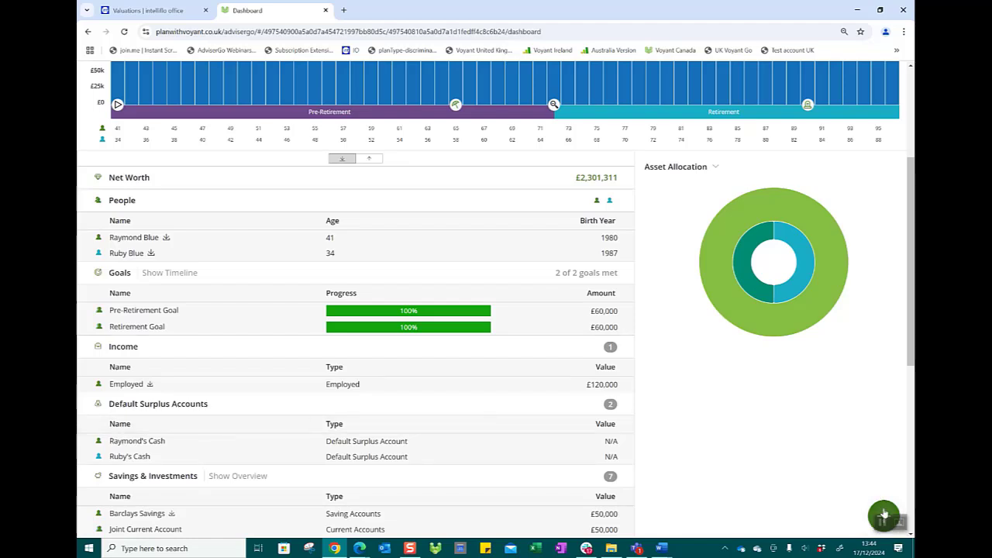
# - View the available plan actions, and examine the savings and investments entries in the expanded dashboard
pyautogui.click(884, 514)
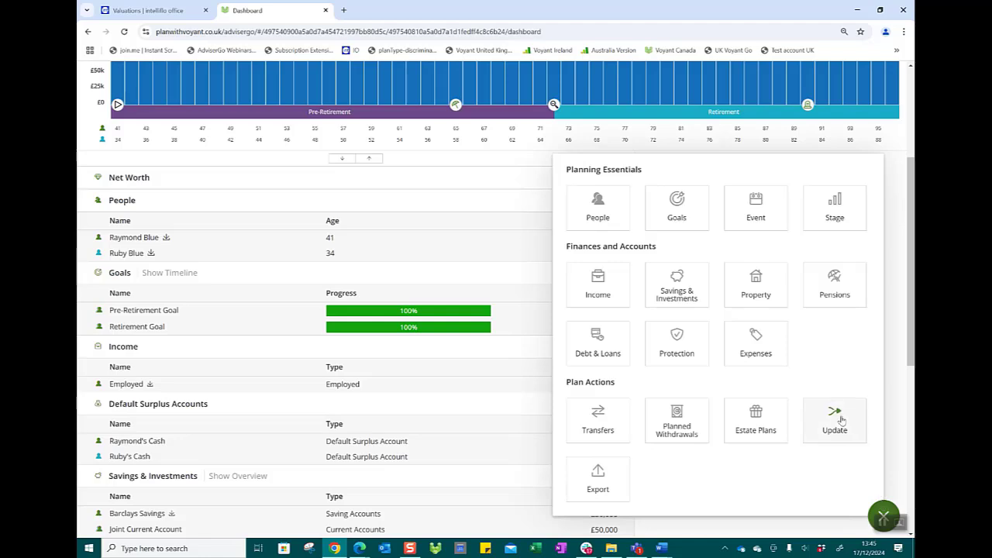
pyautogui.click(209, 185)
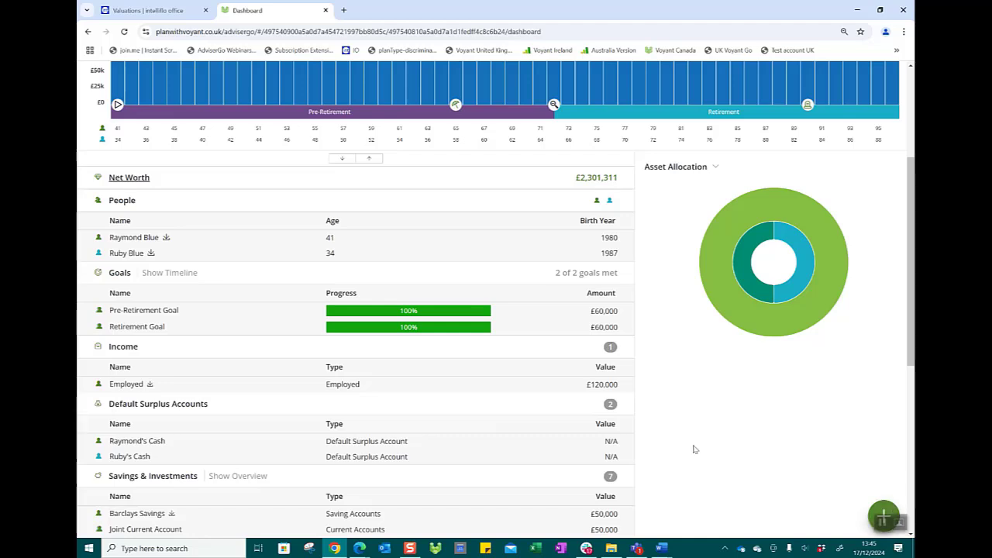
pyautogui.scroll(-2, 695, 449)
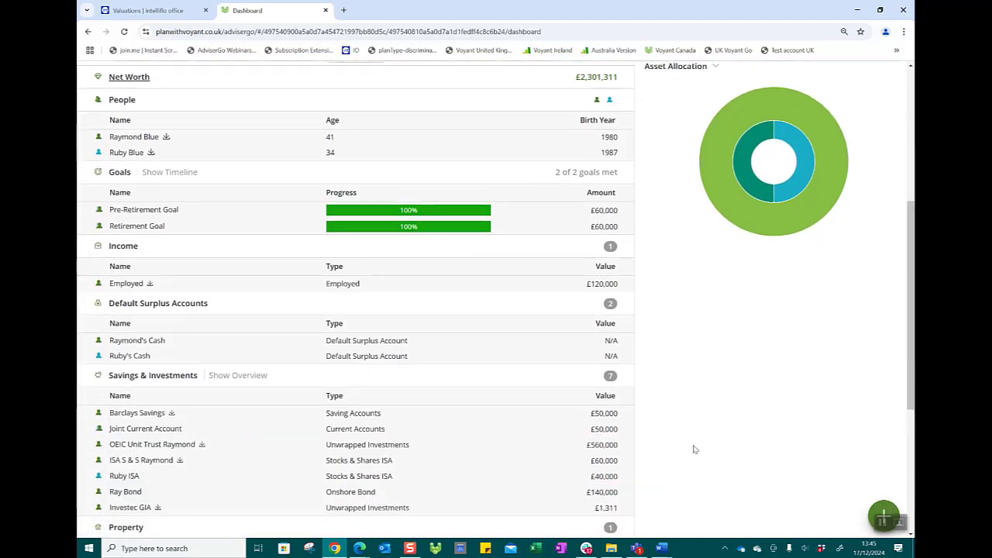
pyautogui.scroll(-1, 694, 449)
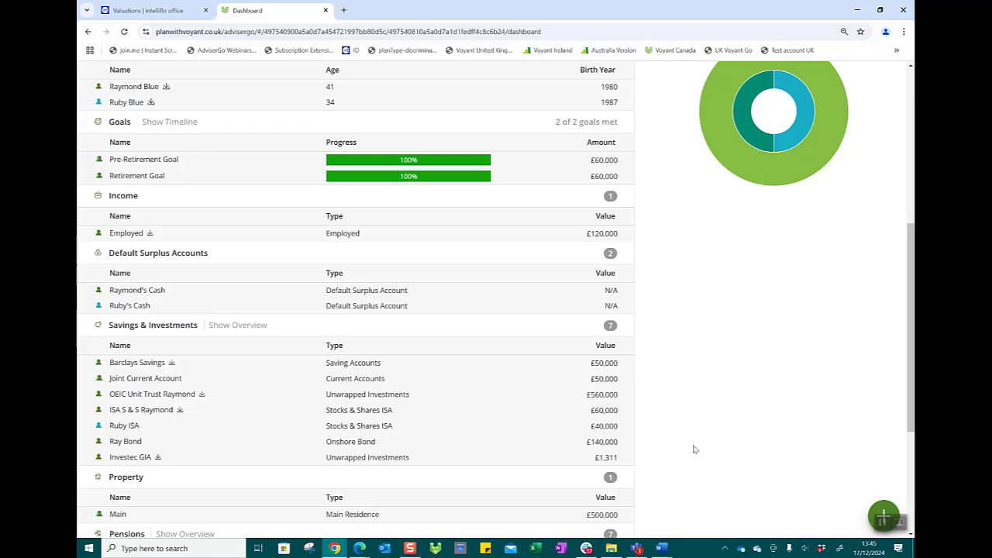
# - Start an integration export of the plan and skip the Pre-Retirement Goal and the Retirement Goal
pyautogui.scroll(-1, 694, 450)
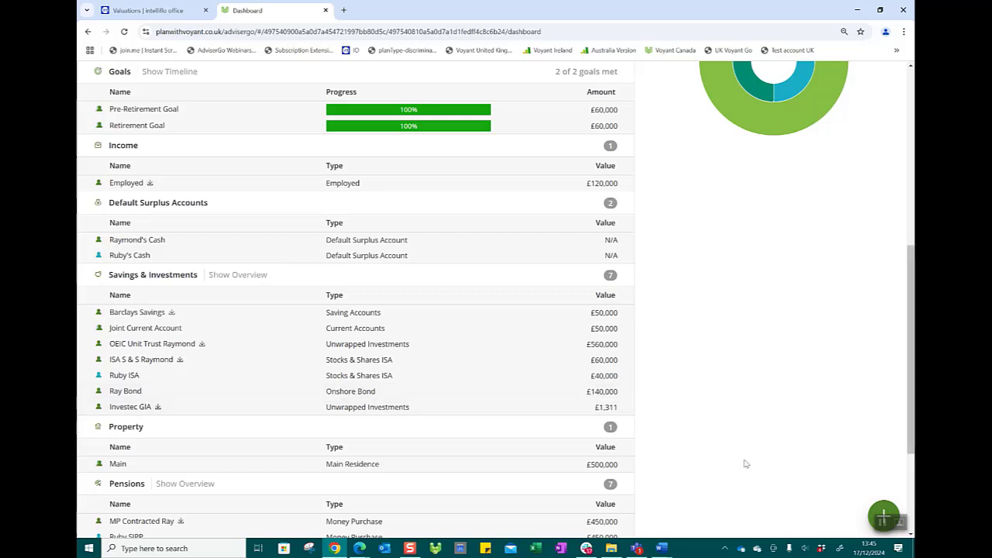
pyautogui.click(887, 511)
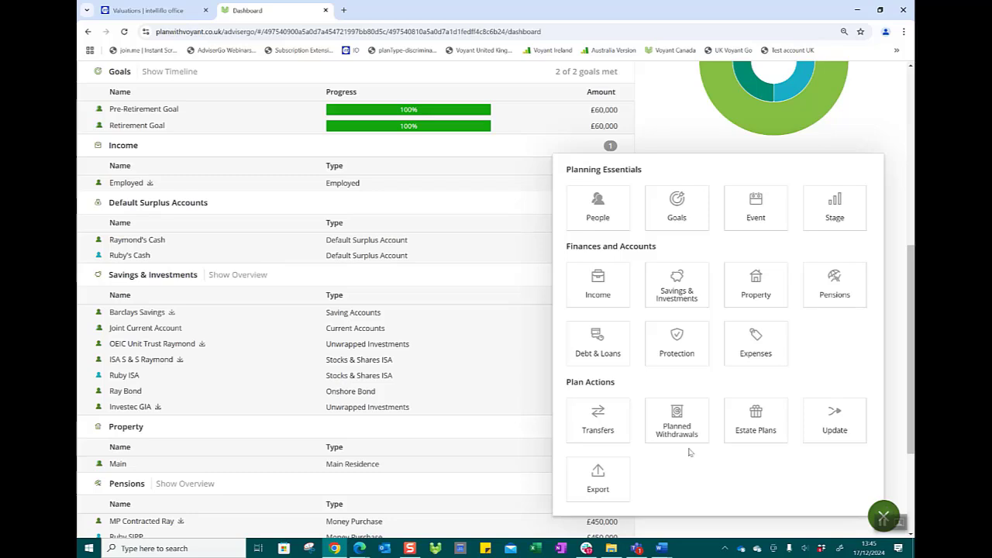
pyautogui.click(593, 479)
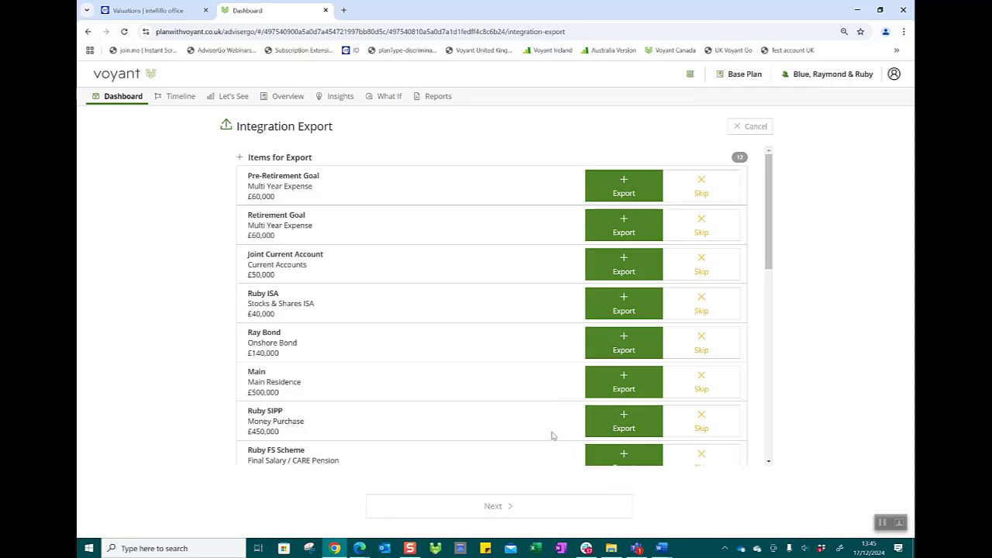
pyautogui.scroll(-2, 540, 432)
pyautogui.scroll(2, 541, 432)
pyautogui.click(707, 188)
pyautogui.click(702, 229)
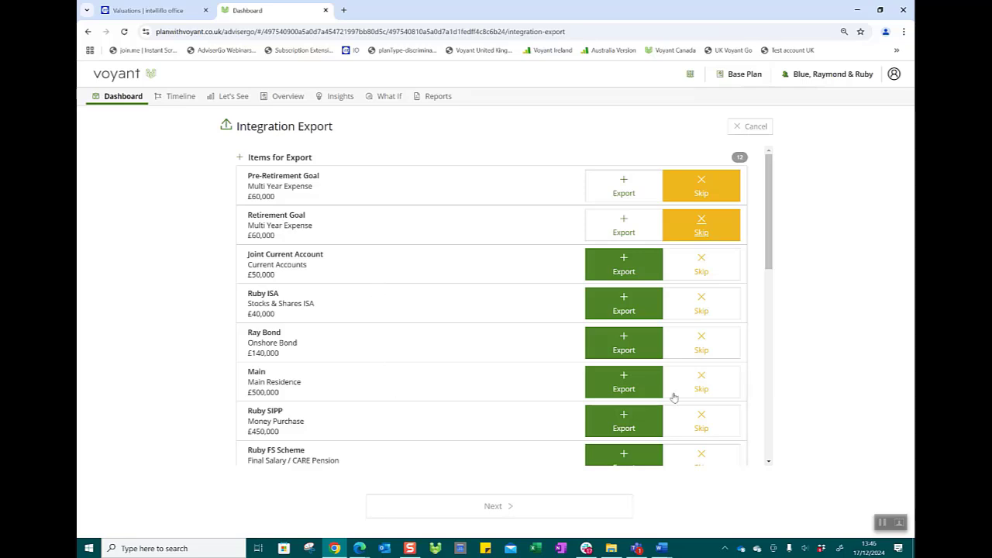
# - Skip exporting the main residence, the £450,000 SIPP, the final salary scheme, both linked drawdowns and the primary client's state pension
pyautogui.click(714, 385)
pyautogui.click(718, 428)
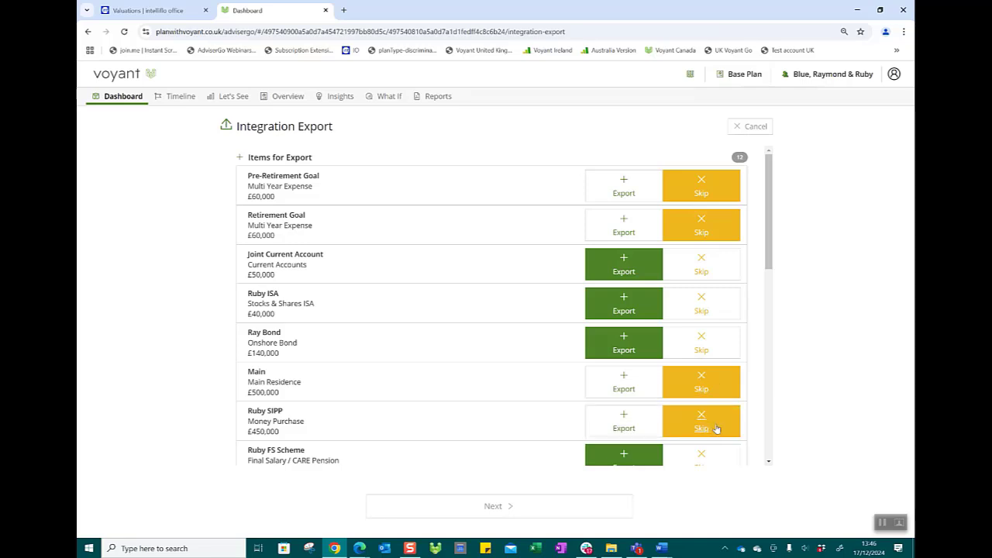
pyautogui.moveTo(769, 259); pyautogui.dragTo(775, 341)
pyautogui.click(694, 237)
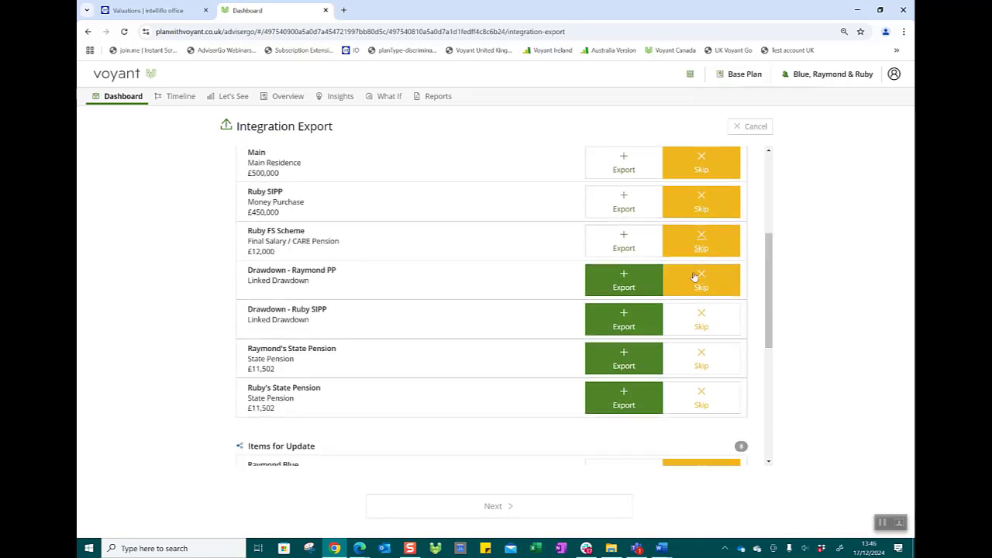
pyautogui.click(700, 282)
pyautogui.click(697, 316)
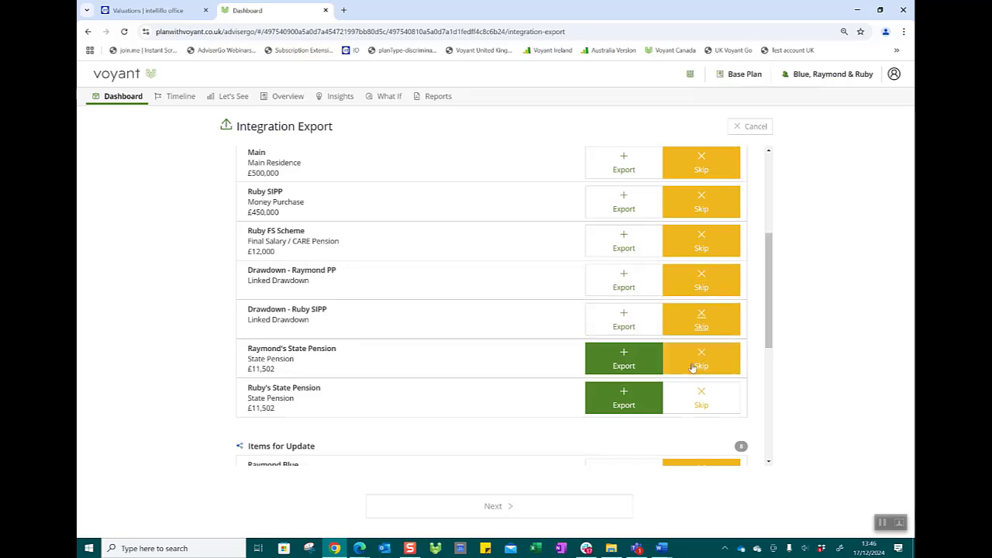
pyautogui.click(698, 361)
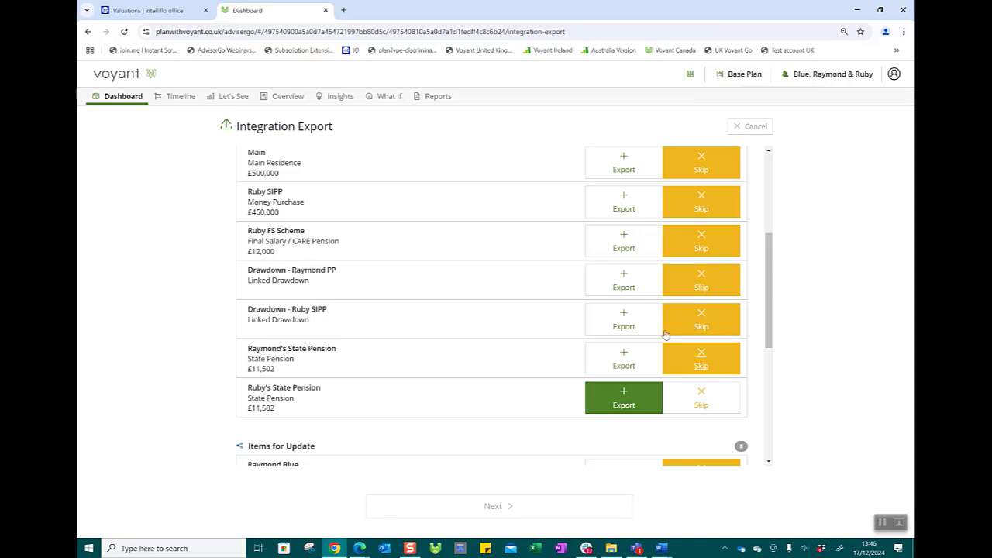
# - Include the final salary scheme and the primary client's state pension in the export again, keep all update items skipped, and proceed
pyautogui.click(616, 247)
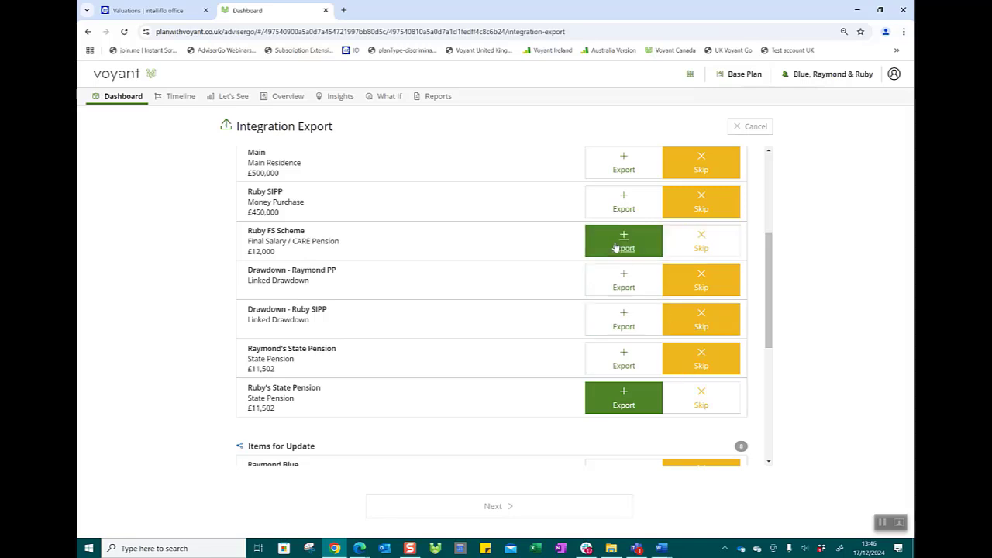
pyautogui.scroll(-2, 499, 289)
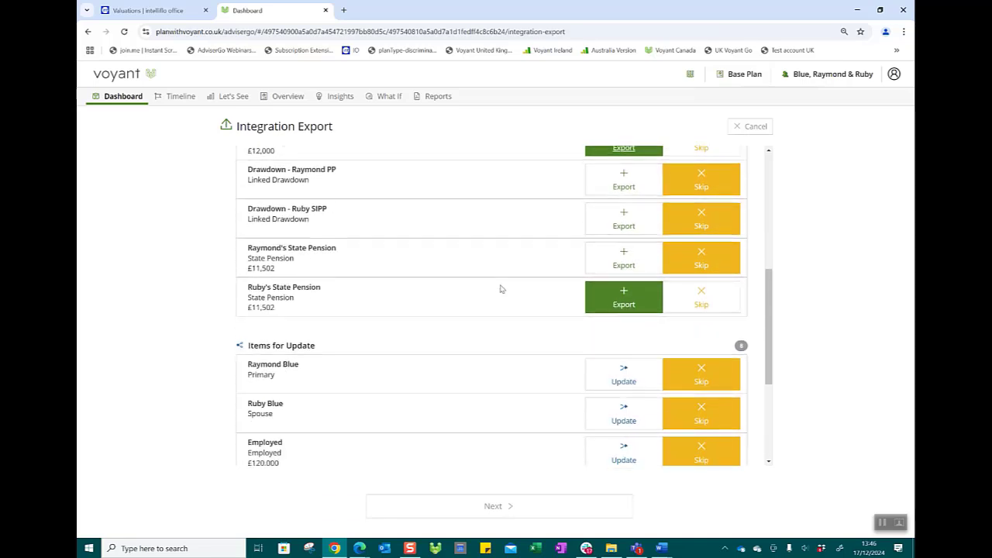
pyautogui.click(625, 258)
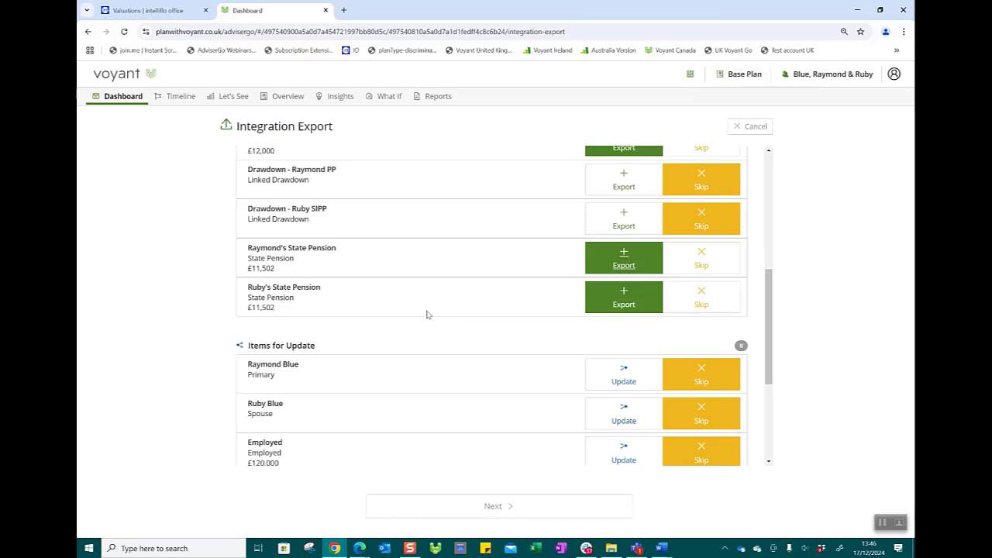
pyautogui.scroll(-2, 426, 314)
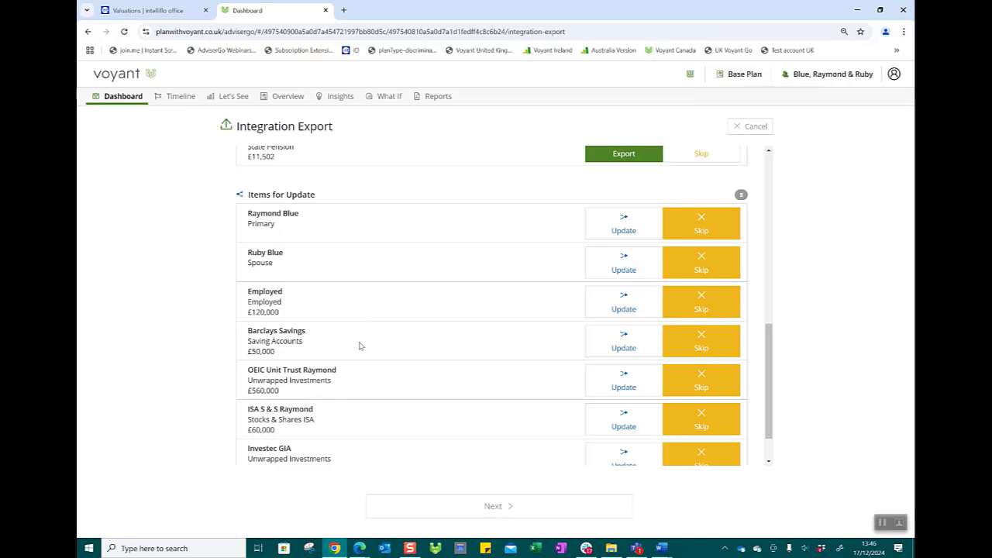
pyautogui.scroll(-2, 359, 346)
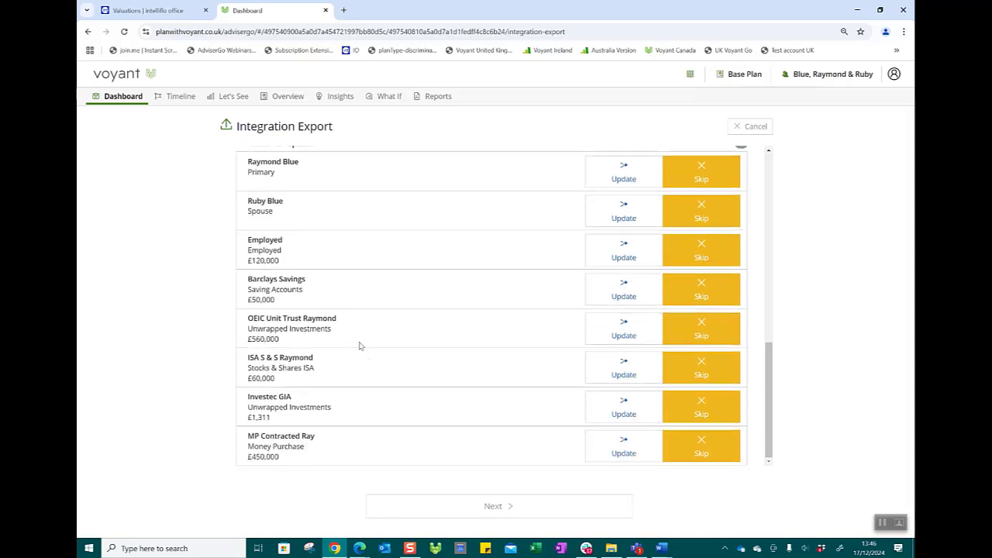
pyautogui.click(531, 508)
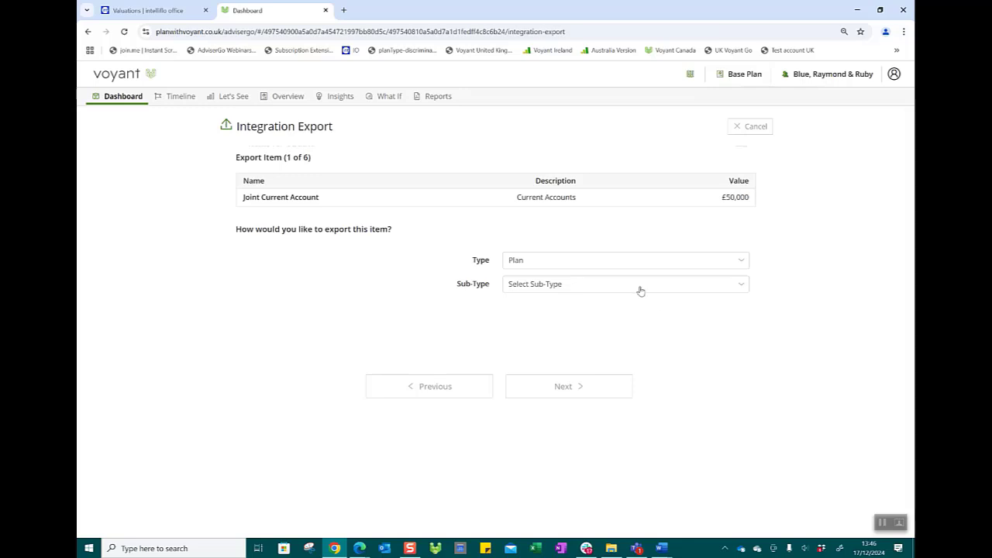
# - Set the export sub-type to Cash Account for the Joint Current Account and Structured Plan (Stocks & Shares ISA) for the £40,000 ISA
pyautogui.click(744, 285)
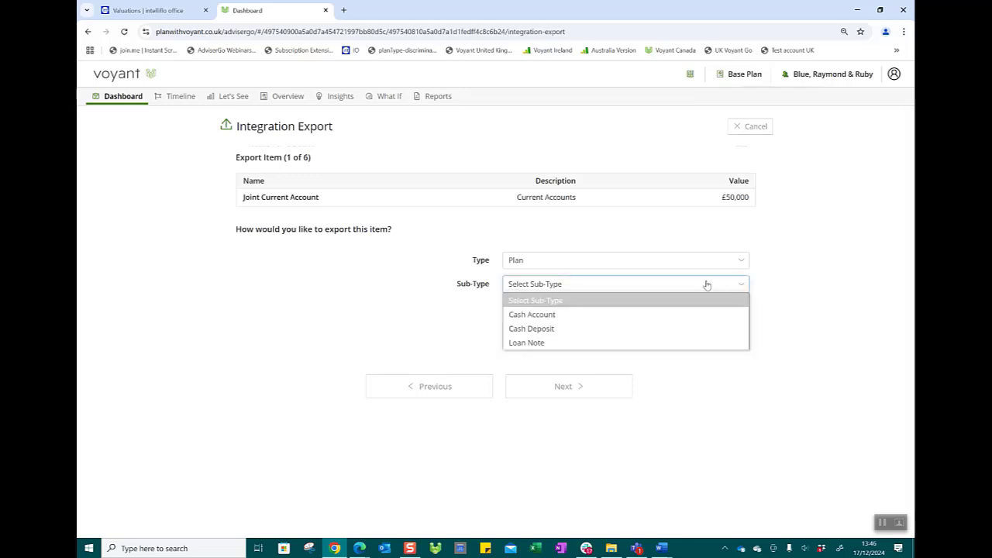
pyautogui.click(563, 314)
pyautogui.click(566, 390)
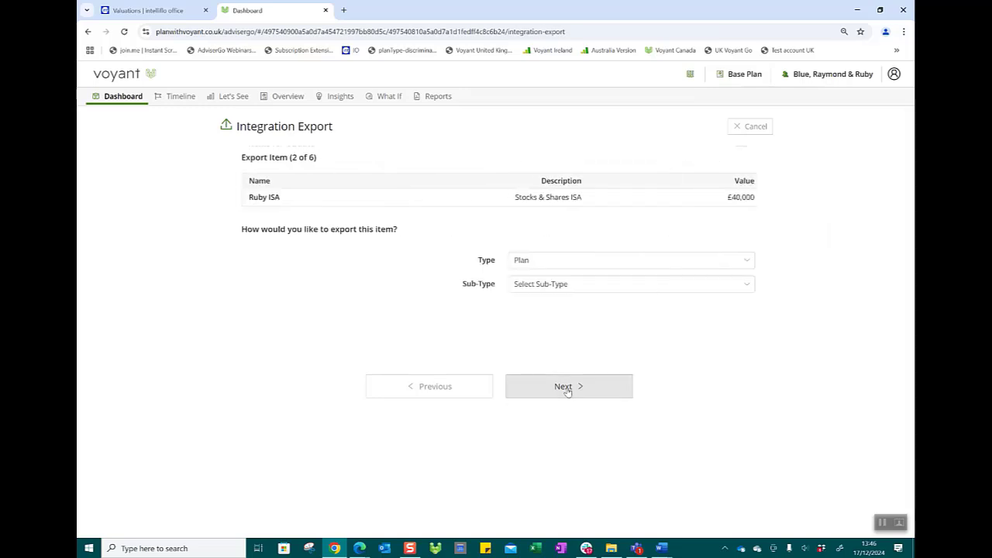
pyautogui.click(742, 284)
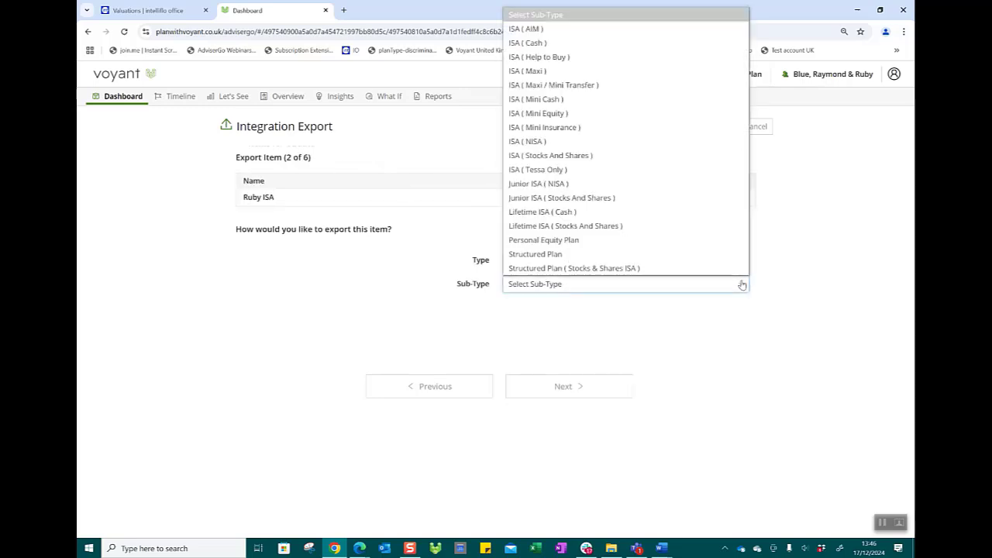
pyautogui.click(590, 268)
pyautogui.click(572, 390)
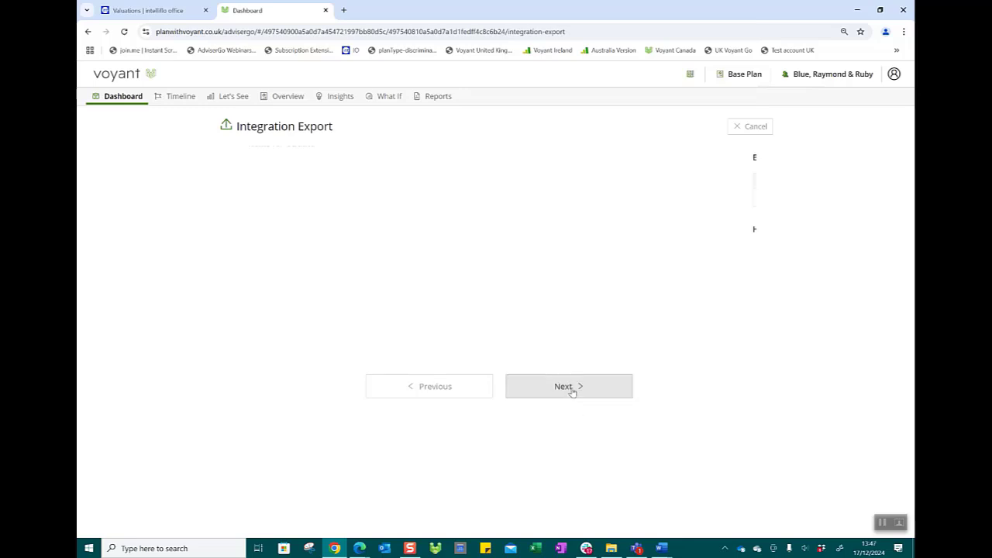
# - Set the export sub-type to Insurance / Investment Bond for the onshore bond and Final Salary Scheme for the final salary pension
pyautogui.click(741, 285)
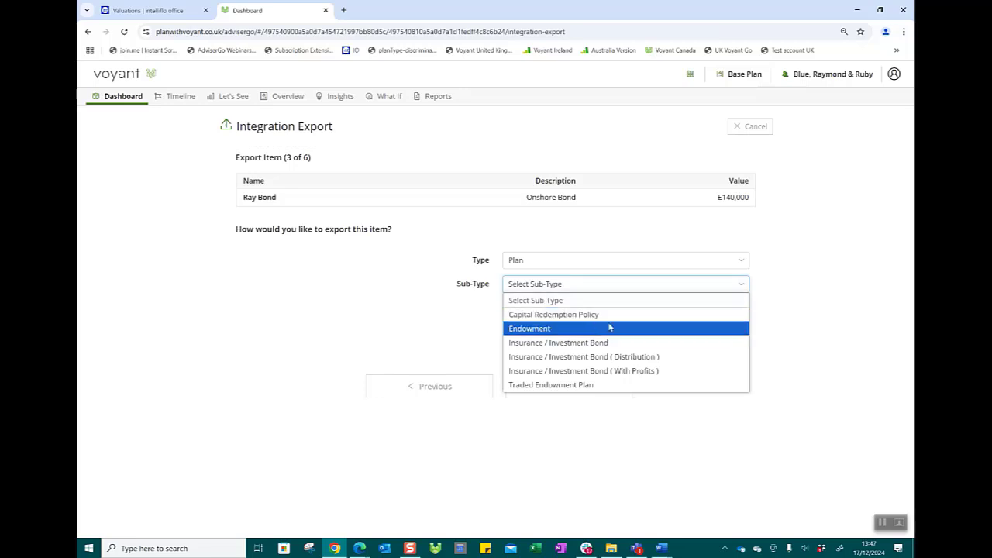
pyautogui.click(566, 343)
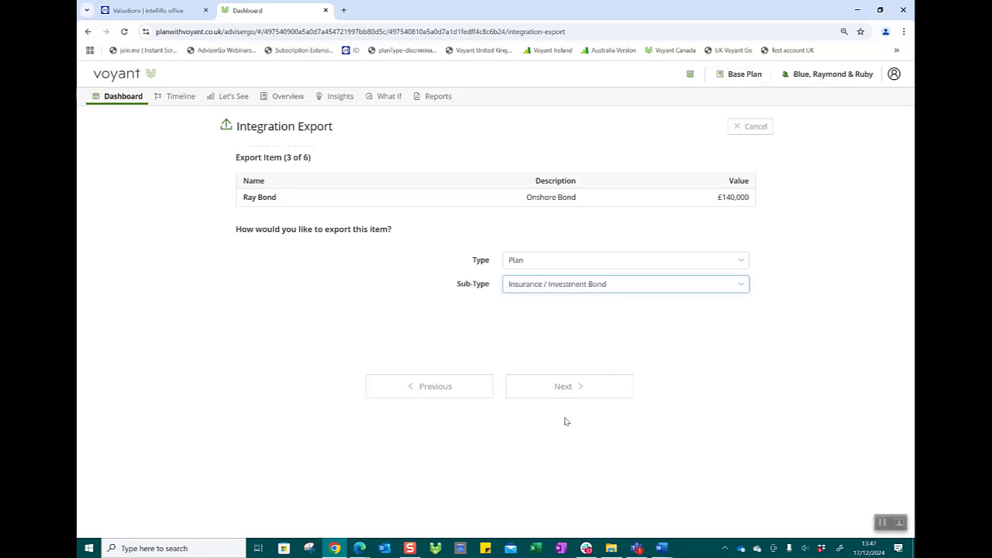
pyautogui.click(567, 387)
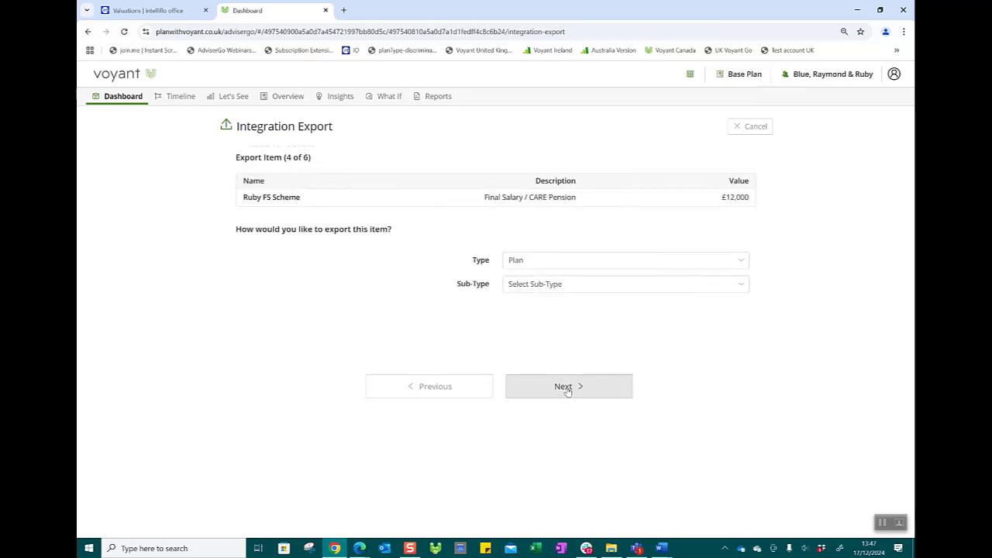
pyautogui.click(742, 286)
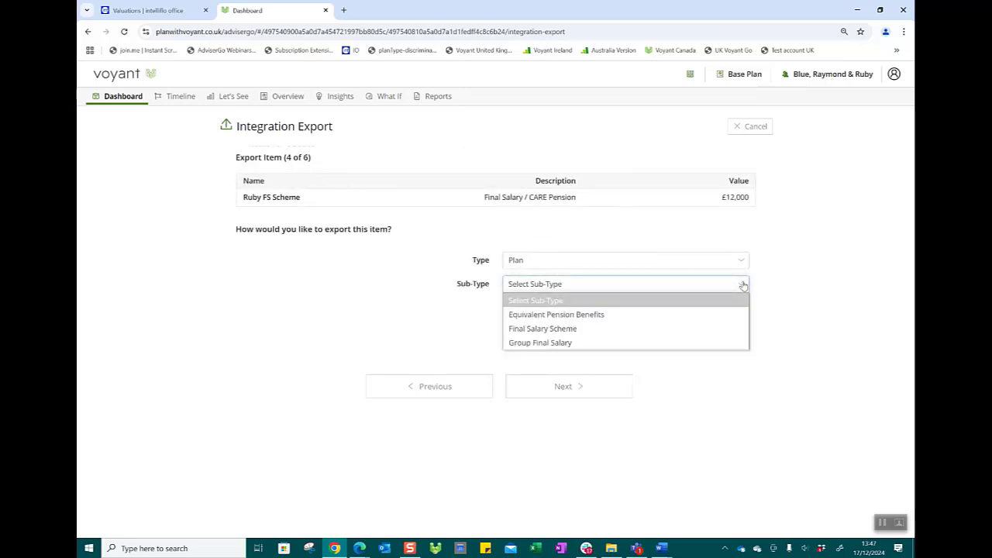
pyautogui.click(616, 329)
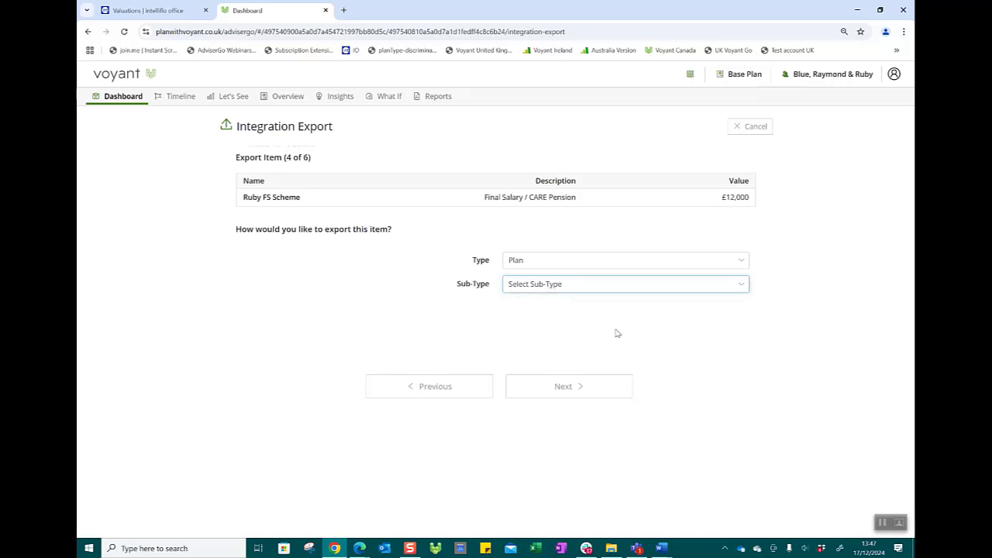
pyautogui.click(562, 388)
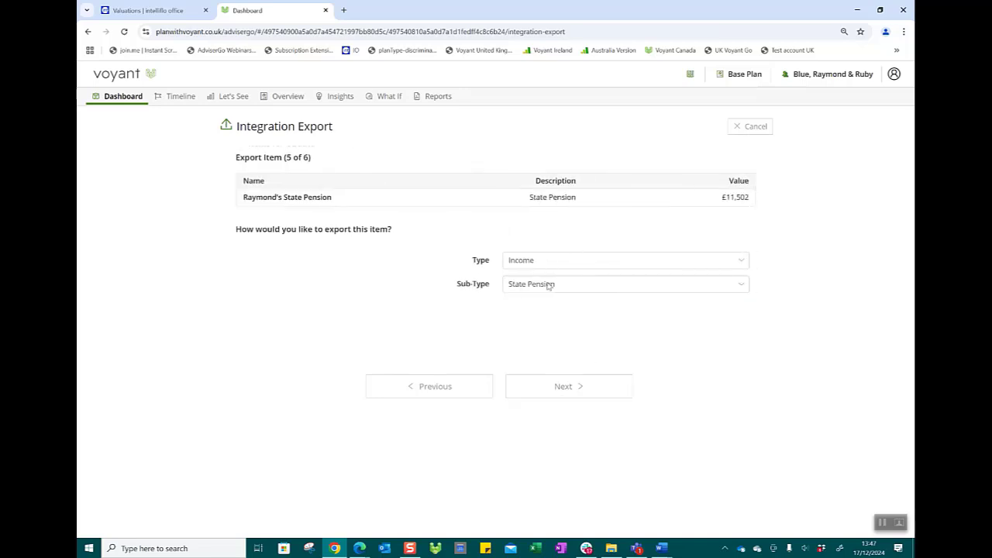
# - Accept Income with sub-type State Pension for both state pensions, and complete the export
pyautogui.click(578, 392)
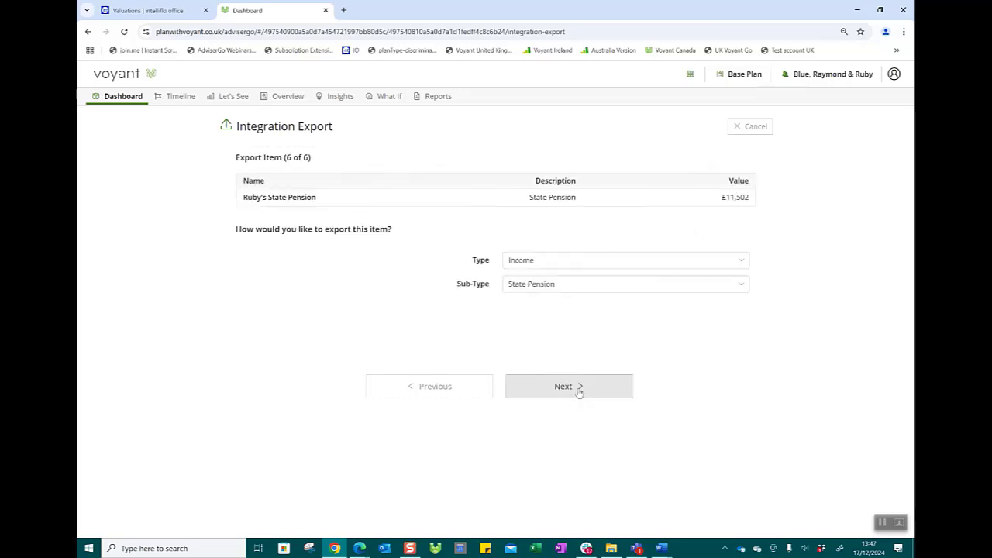
pyautogui.click(579, 392)
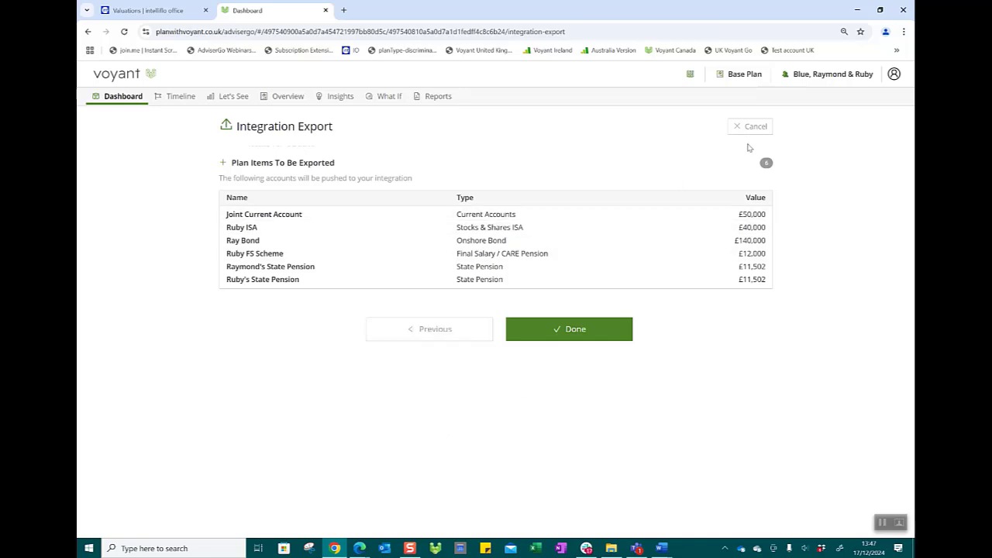
pyautogui.click(576, 333)
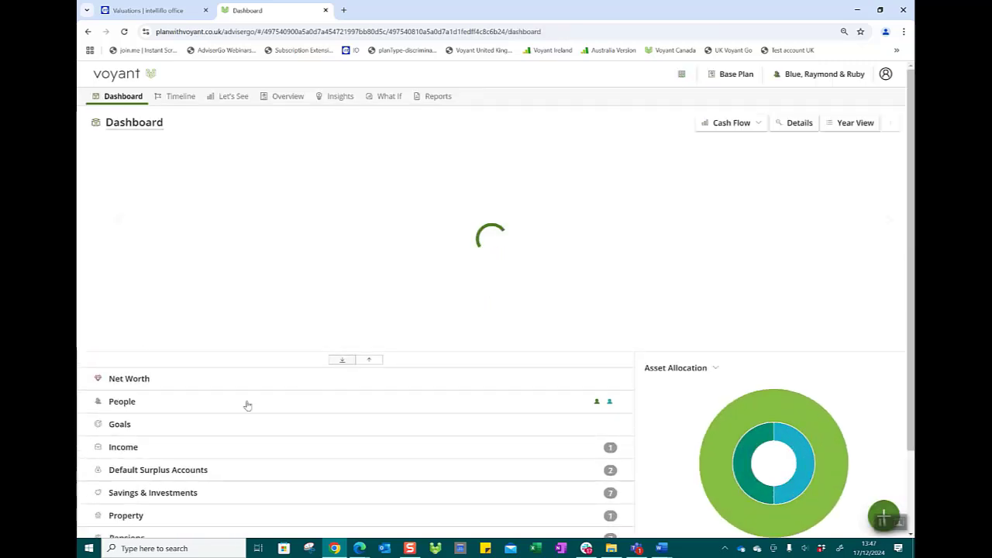
# - Check the link markers beside the exported savings and investments on the plan dashboard
pyautogui.scroll(-5, 229, 411)
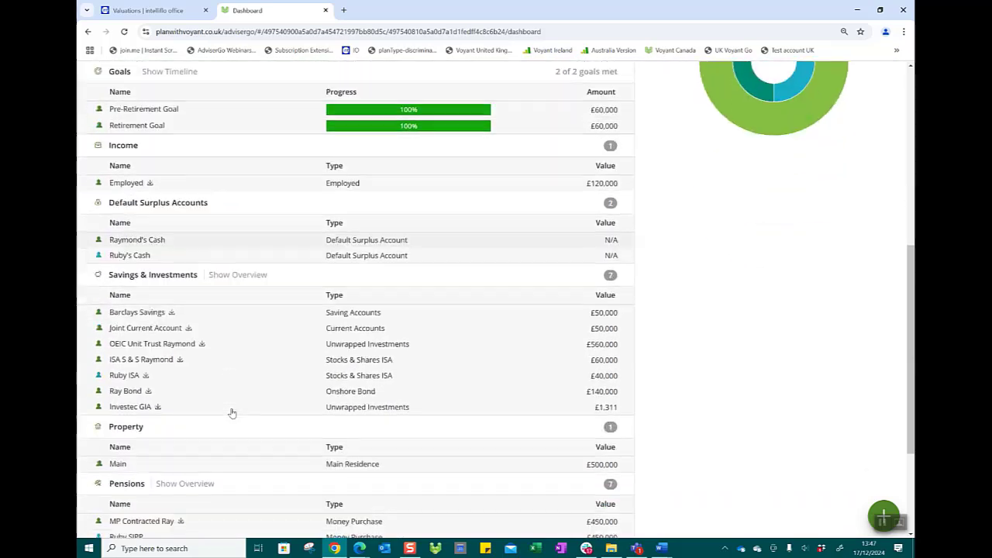
pyautogui.moveTo(150, 393)
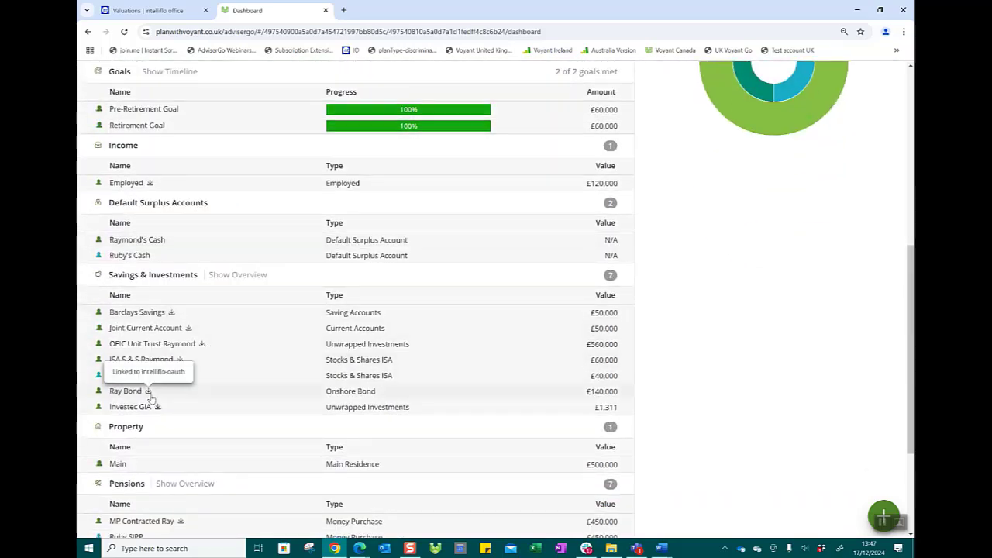
pyautogui.scroll(5, 236, 411)
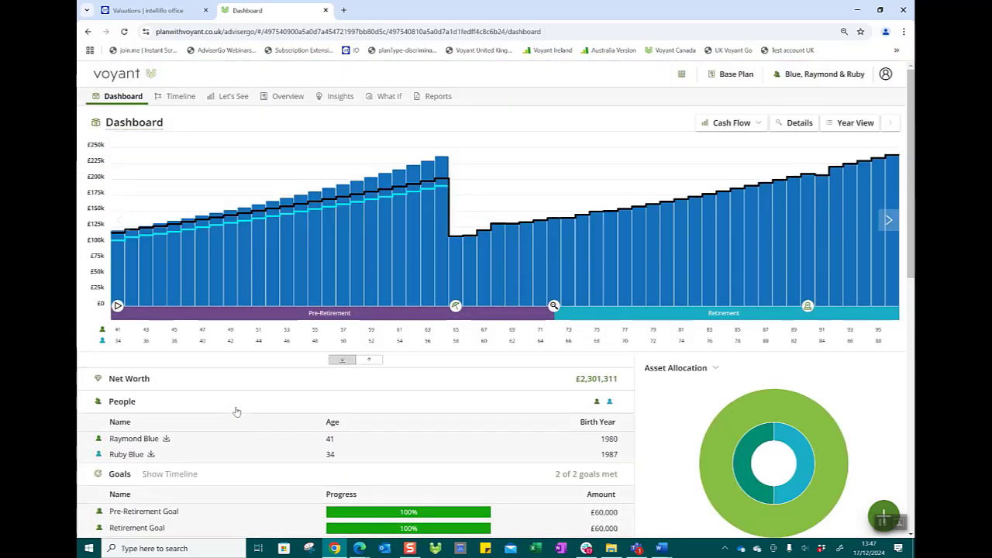
# - Switch to Intelliflo Office, refresh the client record, and view the primary client's plans to check the exported accounts
pyautogui.click(151, 10)
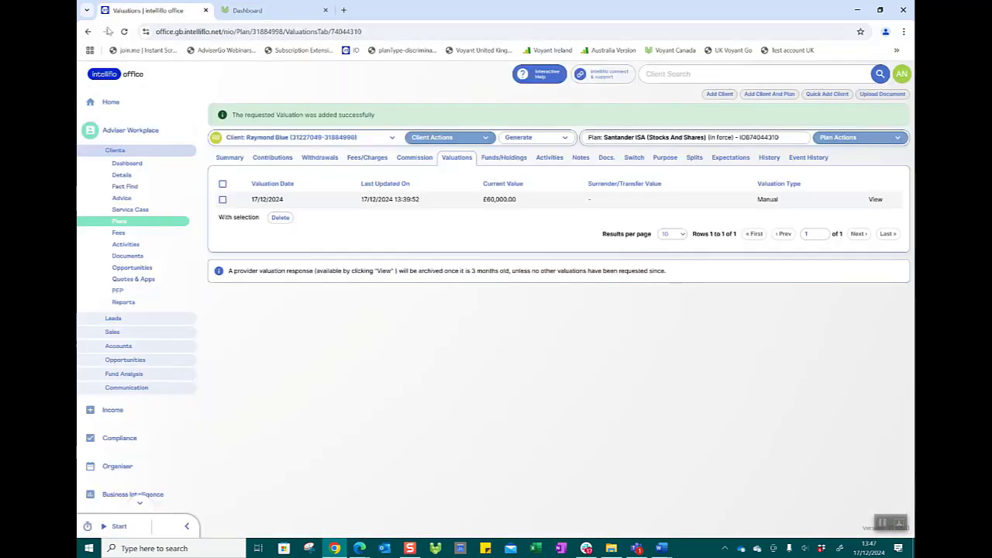
pyautogui.click(124, 31)
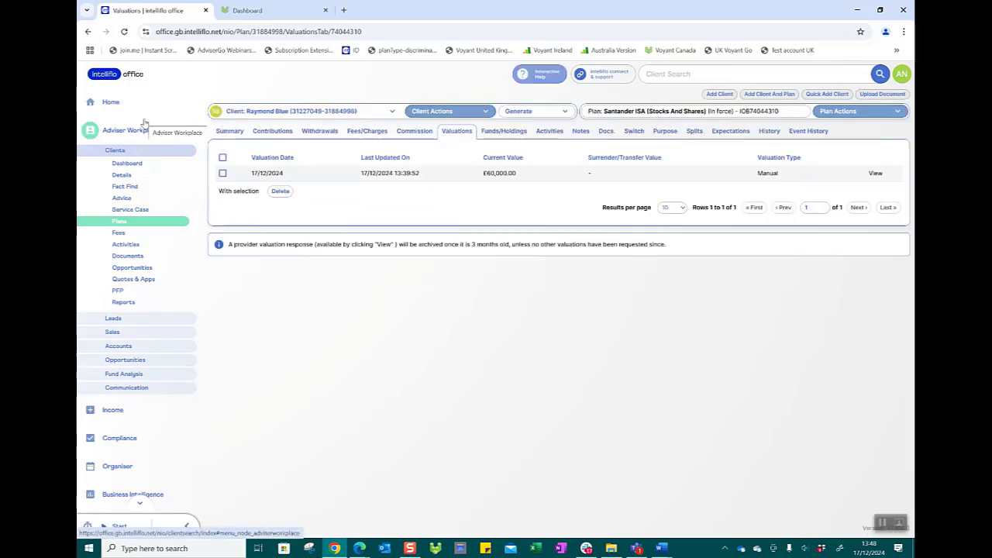
pyautogui.click(118, 224)
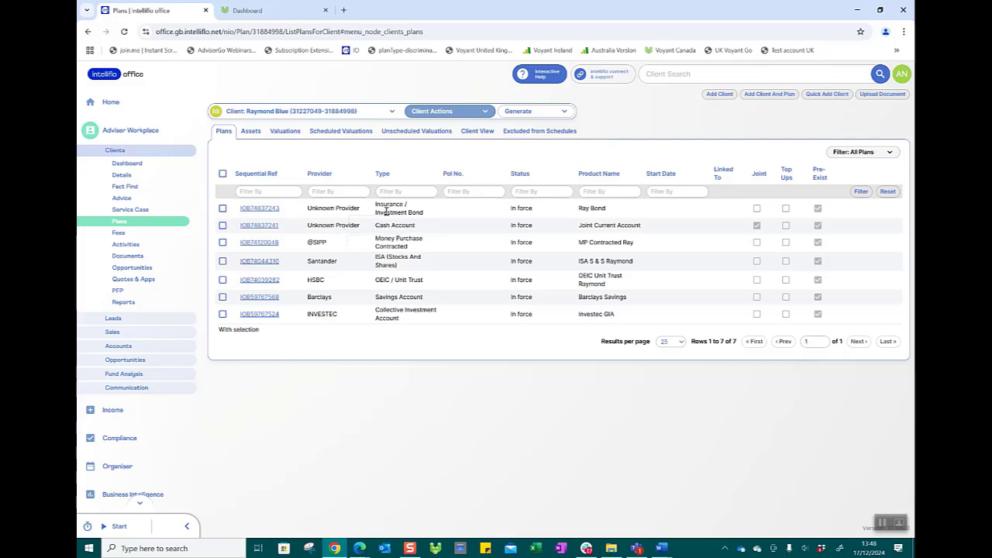
# - Switch to the related child client's record and view that client's plans
pyautogui.click(391, 111)
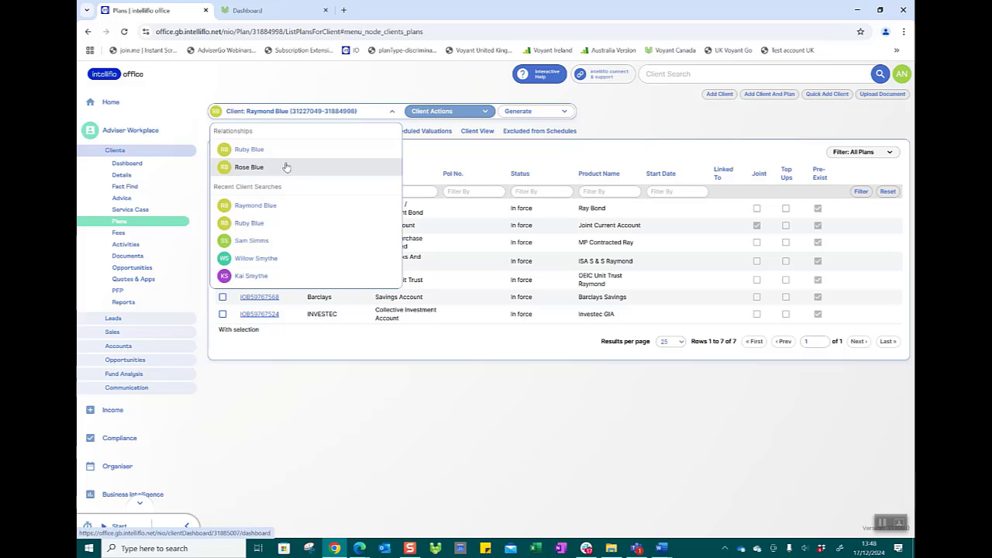
pyautogui.click(283, 171)
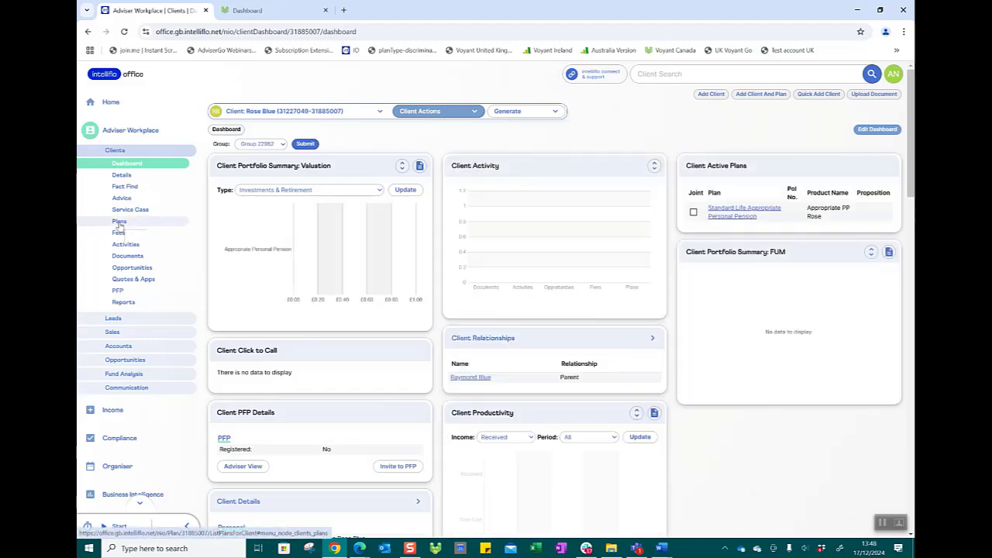
pyautogui.click(119, 224)
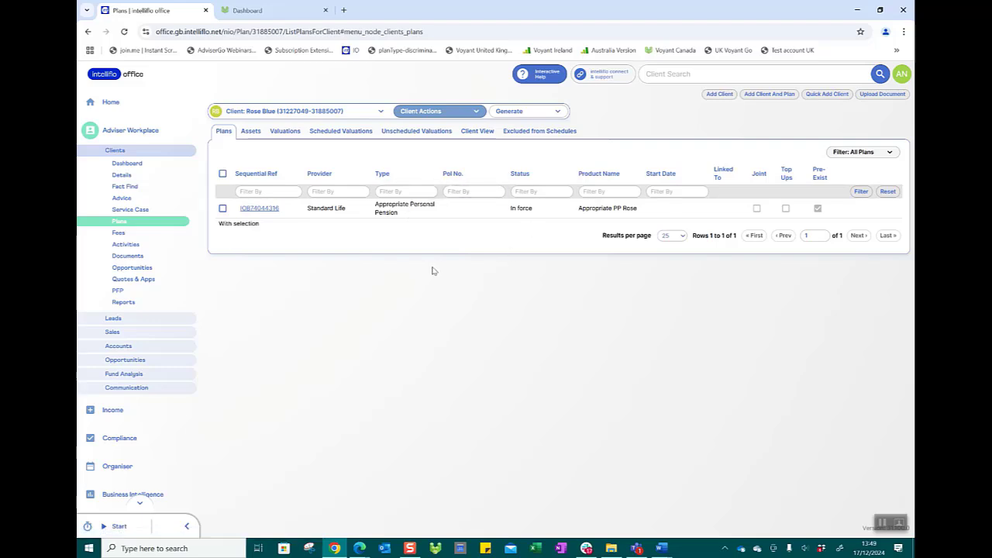
# - Switch to the Voyant plan dashboard and check the link markers beside the pensions, including the final salary scheme
pyautogui.click(293, 12)
pyautogui.scroll(-10, 299, 383)
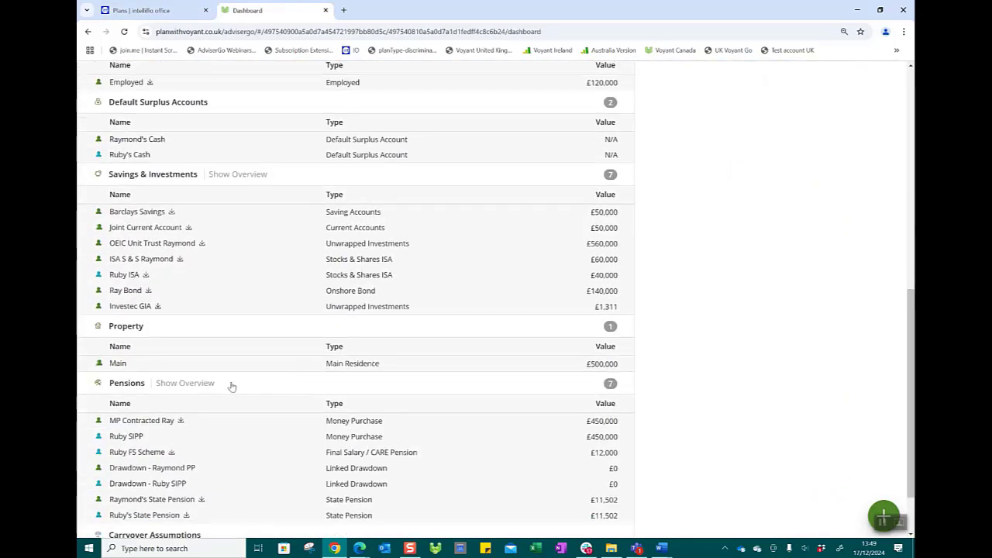
pyautogui.scroll(-2, 231, 386)
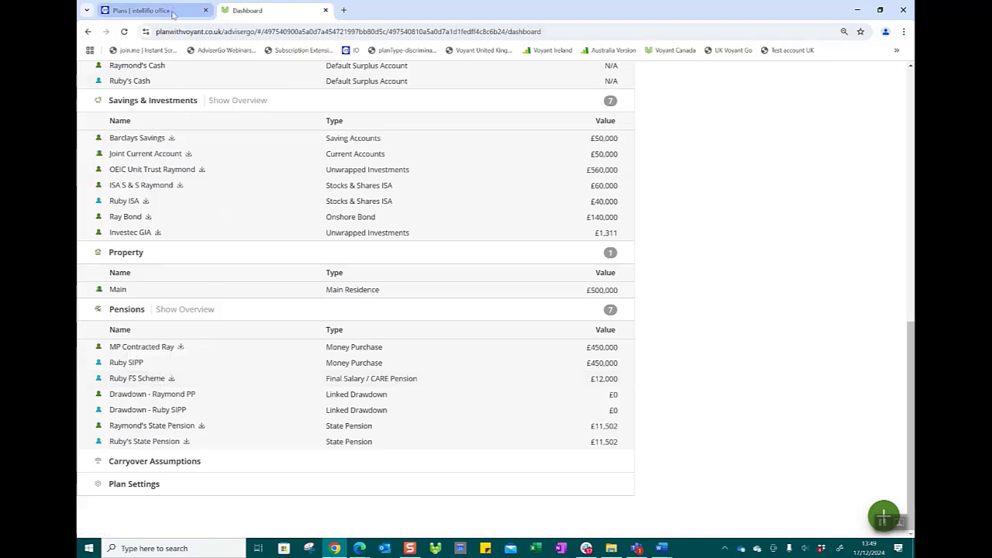
# - Switch to Intelliflo Office and answer Yes to existing final salary schemes in the fact find's retirement section to view the scheme table
pyautogui.click(173, 13)
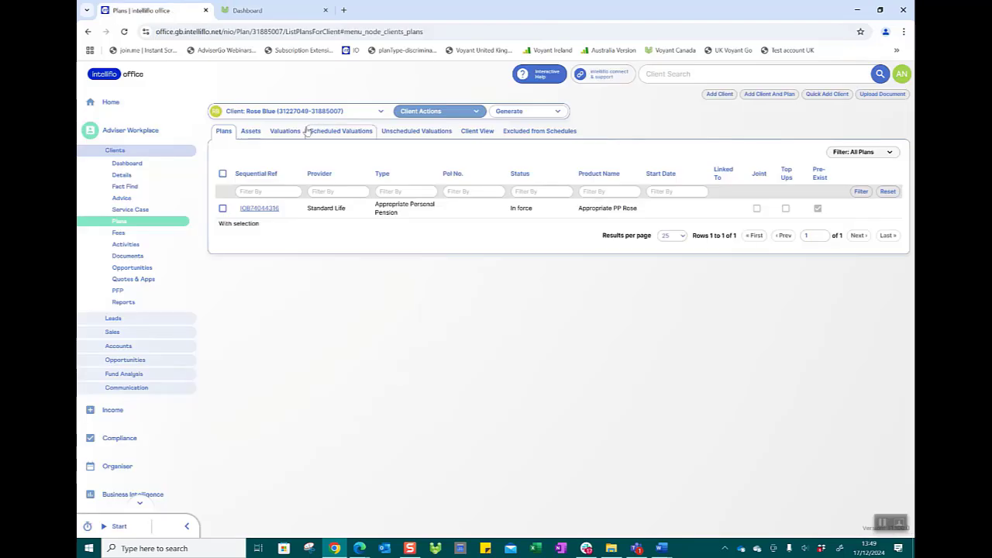
pyautogui.click(127, 189)
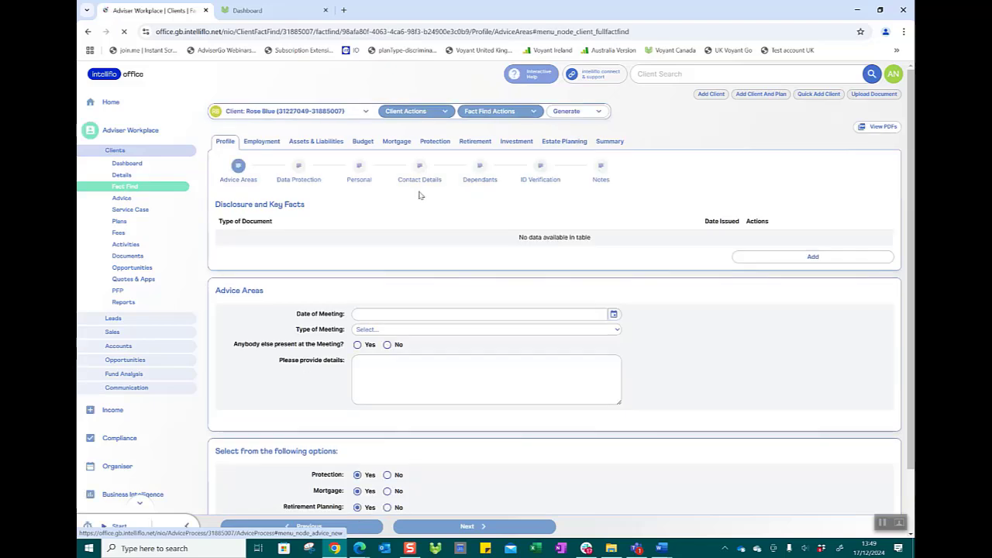
pyautogui.click(485, 144)
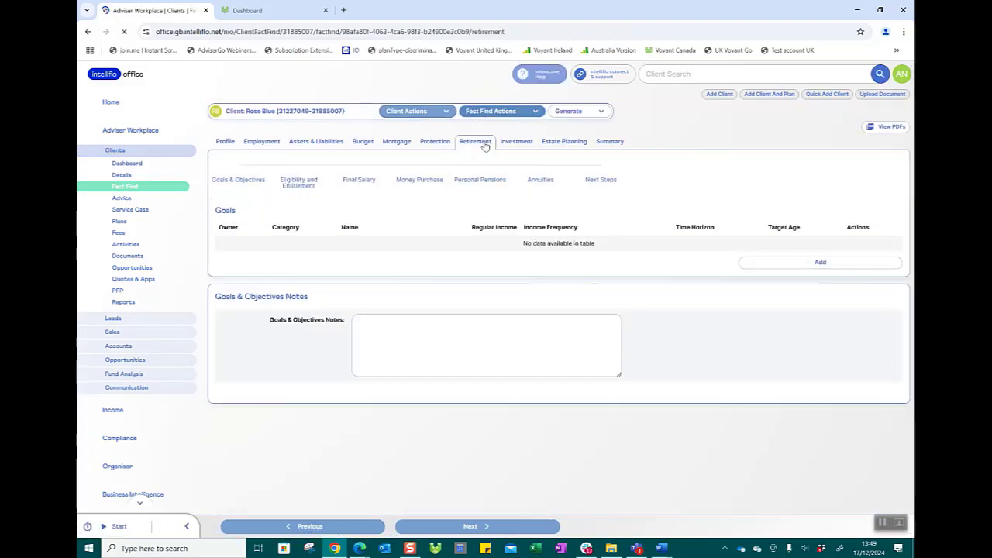
pyautogui.click(360, 167)
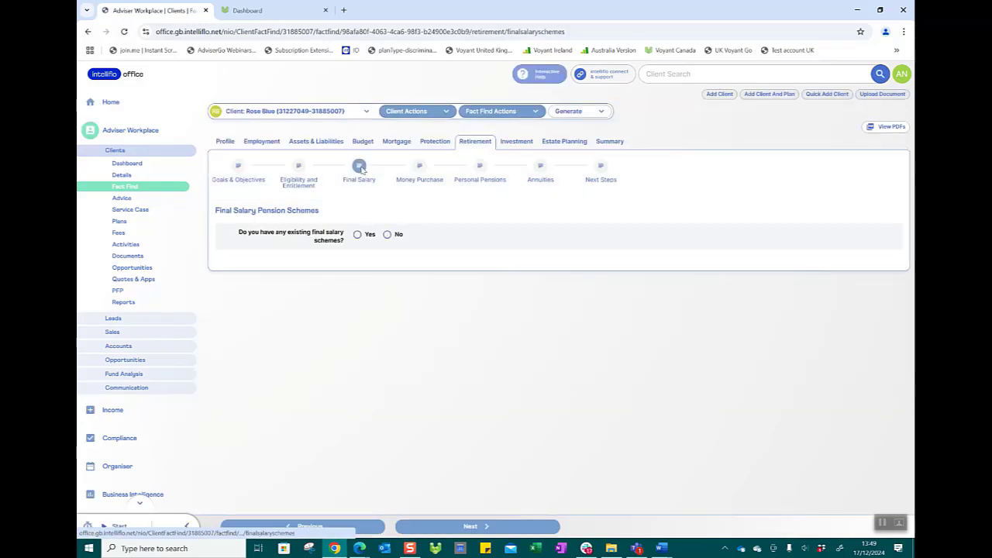
pyautogui.click(357, 236)
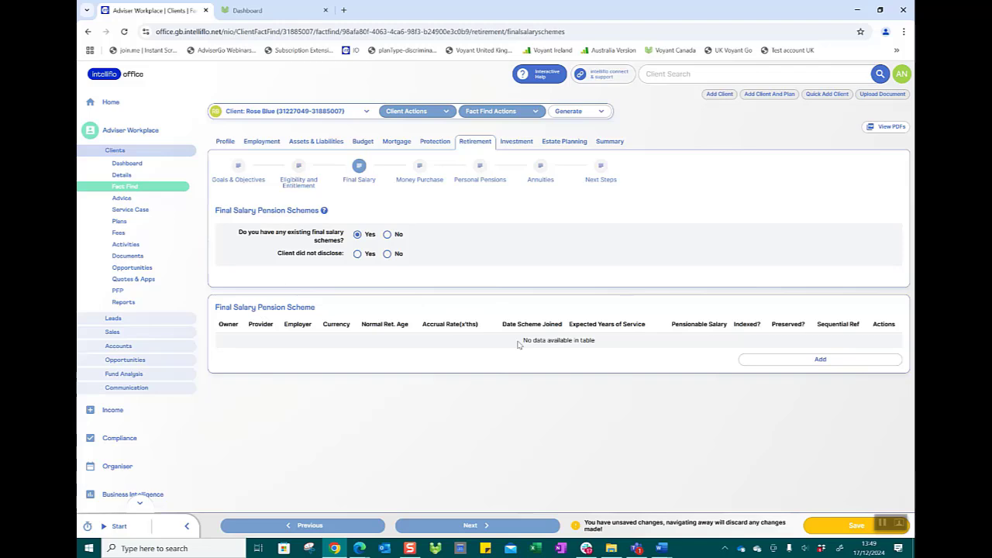
# - Return to the Voyant plan dashboard to review the pension owners
pyautogui.click(275, 13)
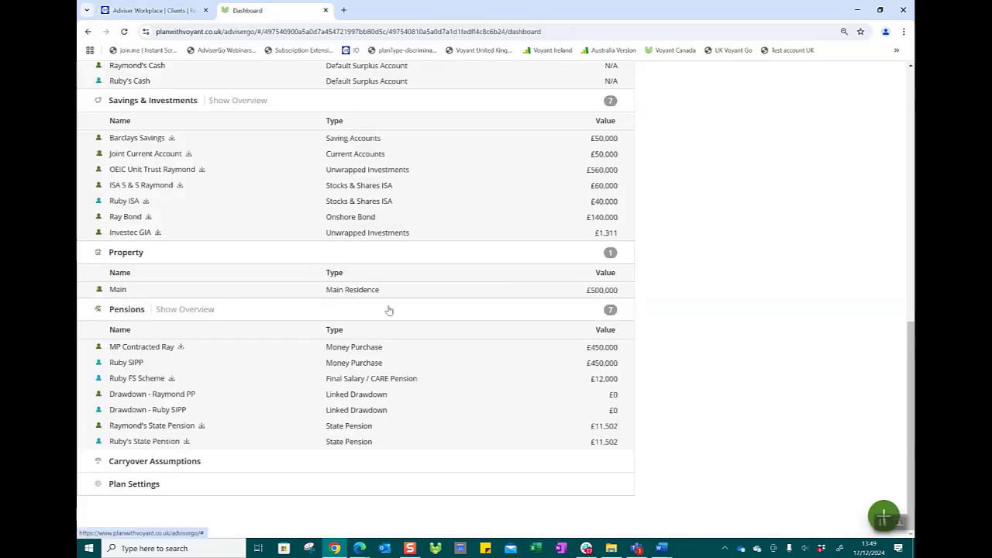